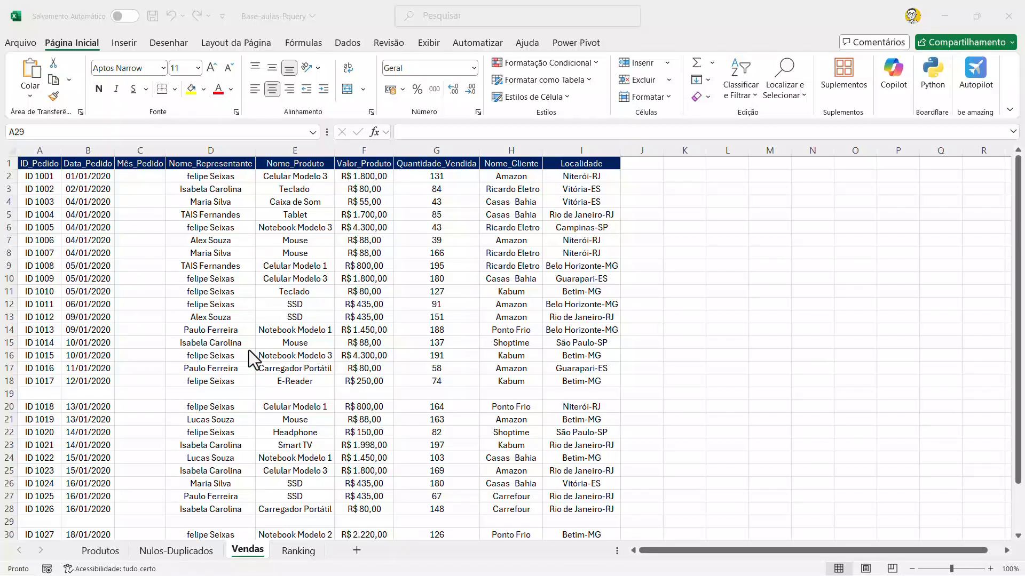
# Load the range A1:I33 of the Vendas sheet into the Power Query editor as a table, with the has-headers option turned off.
pyautogui.click(152, 198)
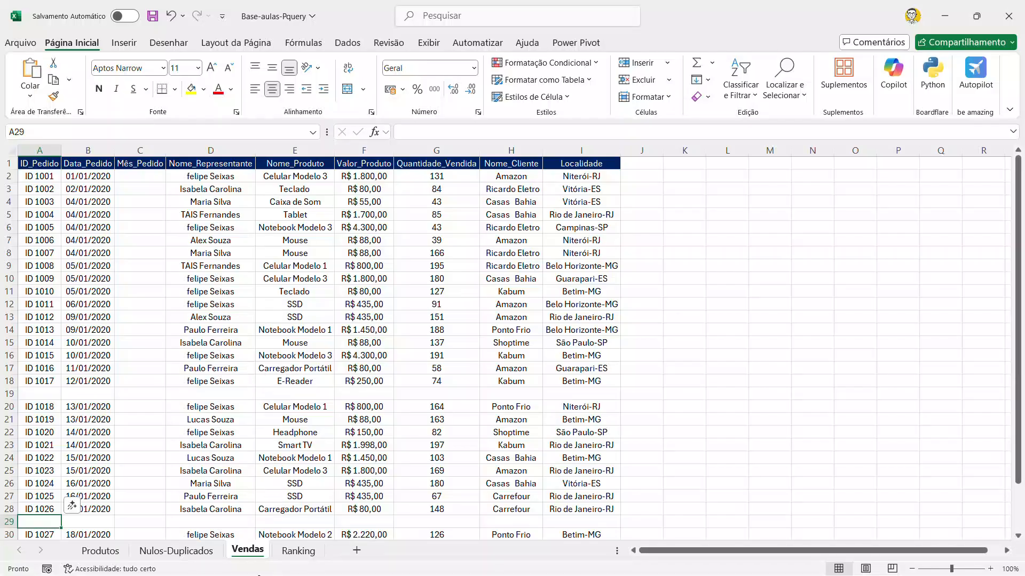
pyautogui.click(132, 252)
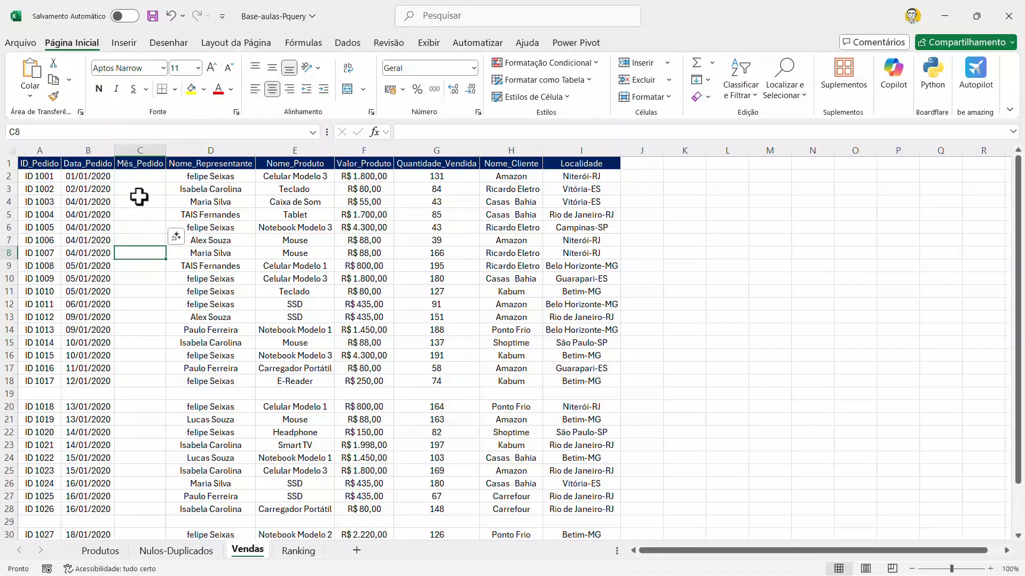
pyautogui.moveTo(38, 168); pyautogui.dragTo(559, 517)
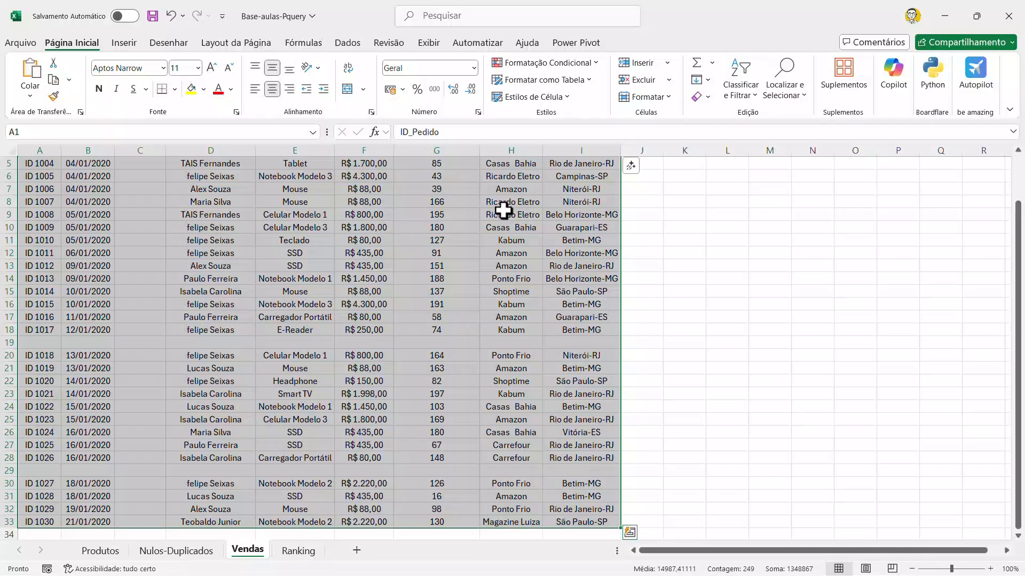
pyautogui.click(349, 46)
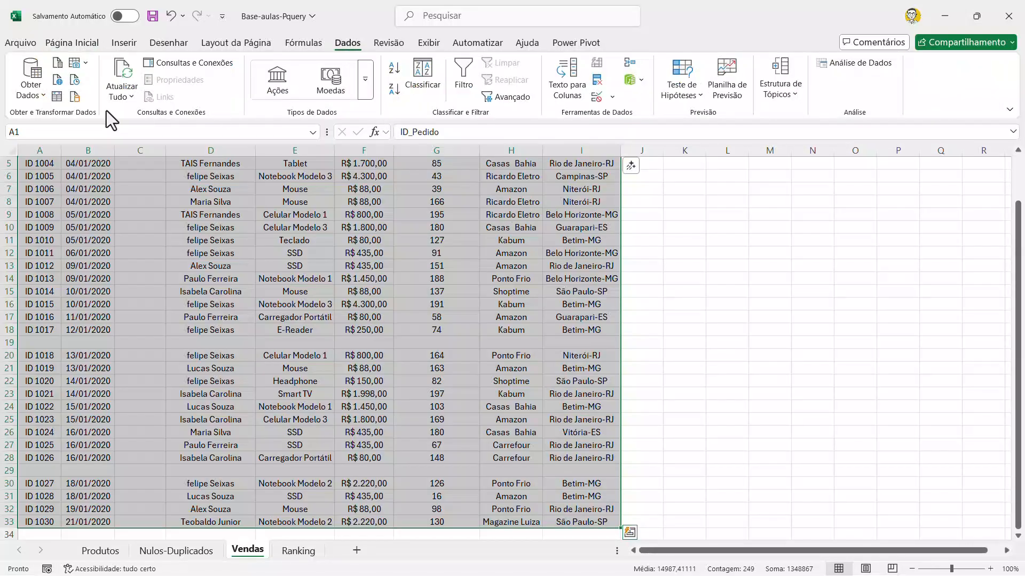
pyautogui.click(42, 96)
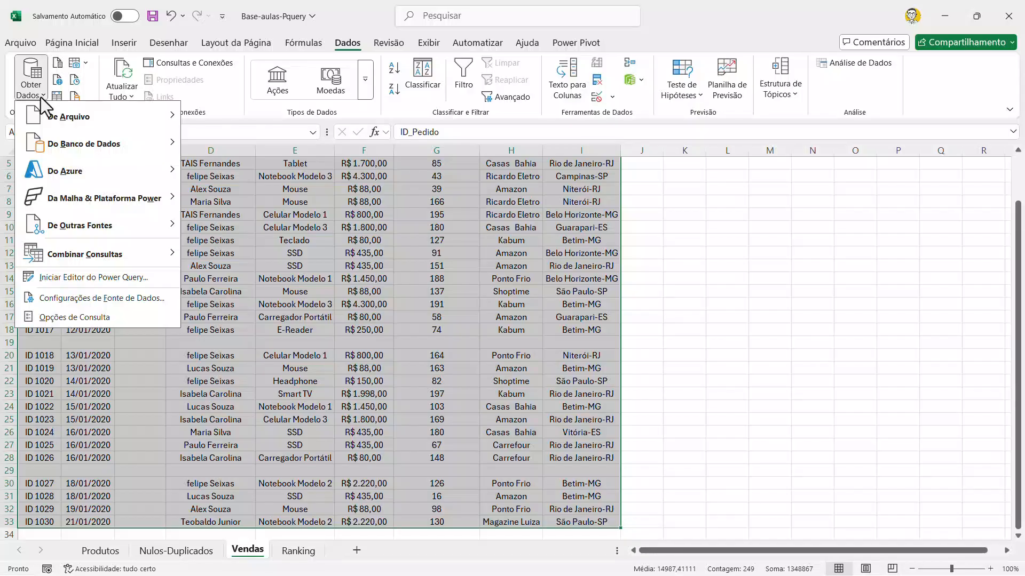
pyautogui.moveTo(80, 226)
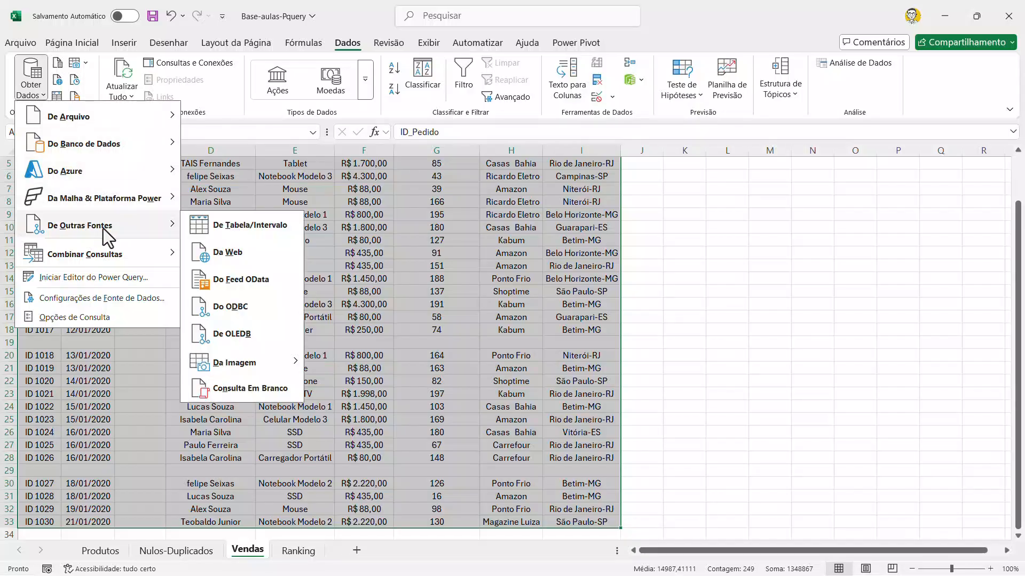
pyautogui.click(249, 230)
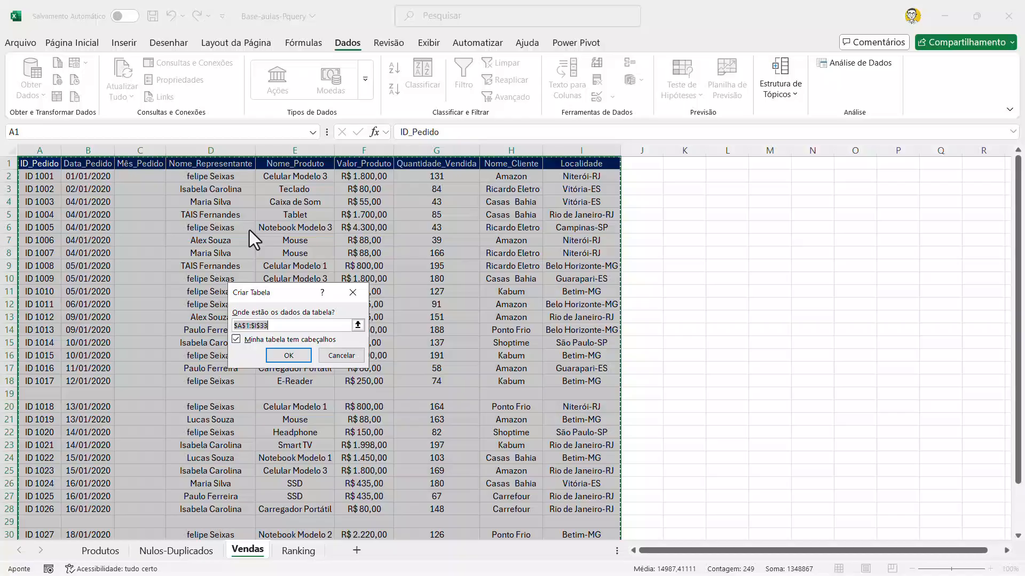
pyautogui.click(240, 343)
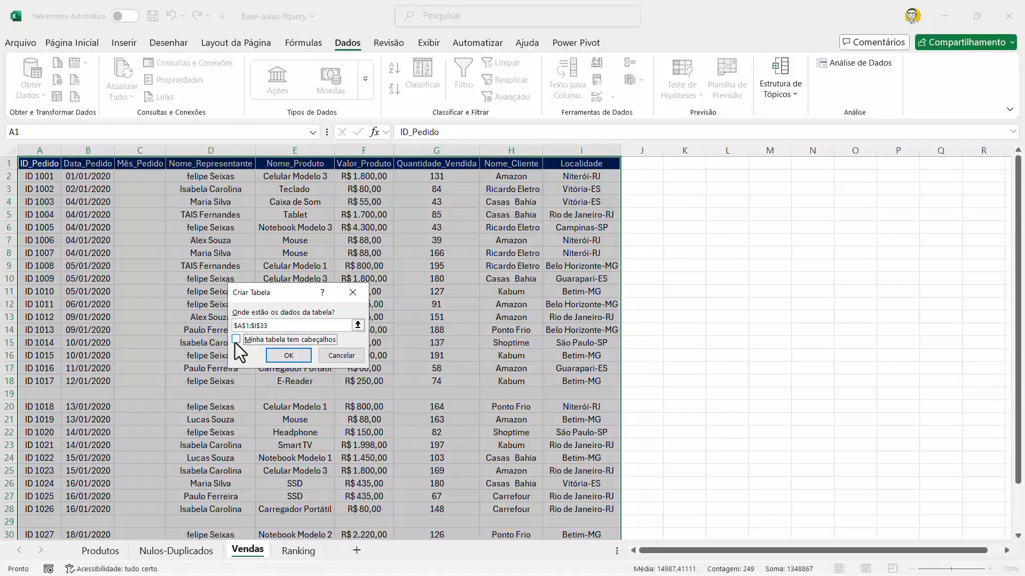
pyautogui.click(288, 359)
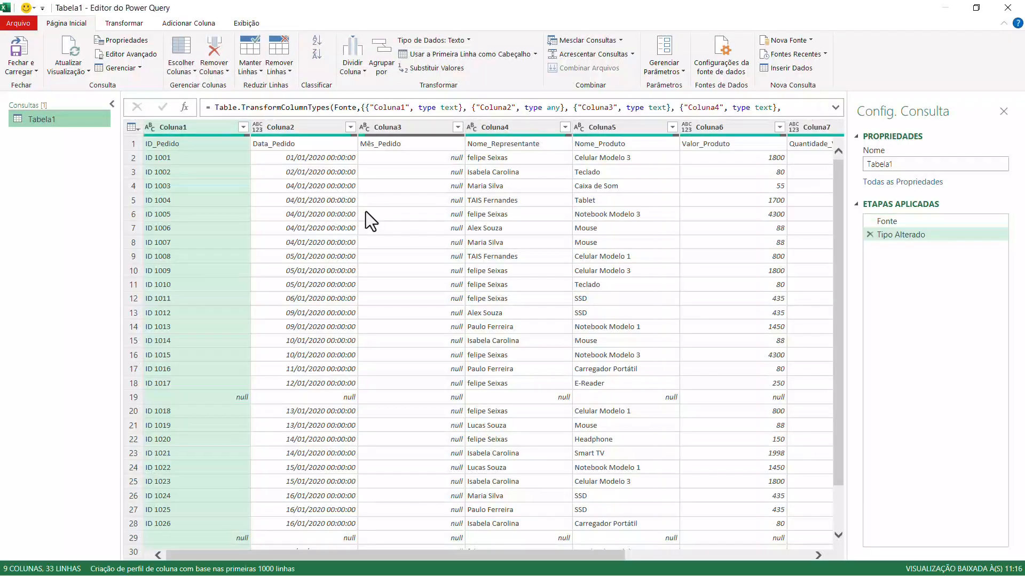
# Use the first row as the column headers and remove the Mês_Pedido column.
pyautogui.click(197, 143)
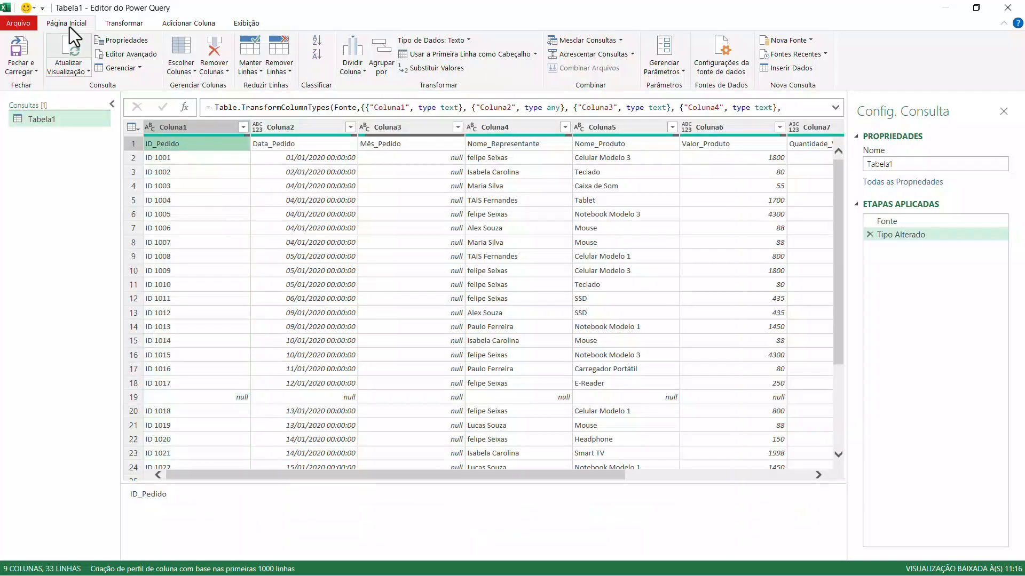
pyautogui.click(453, 58)
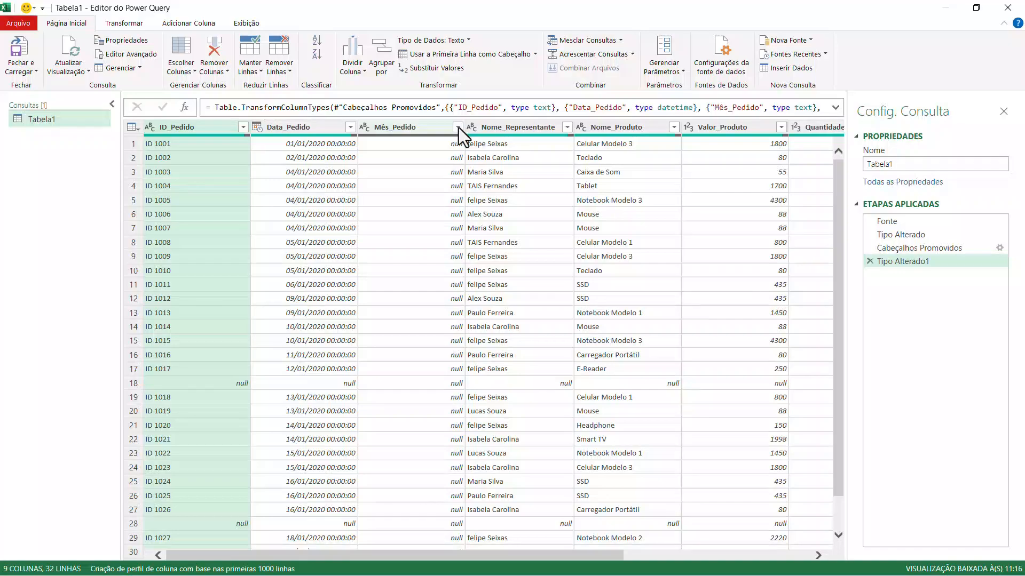
pyautogui.rightClick(443, 127)
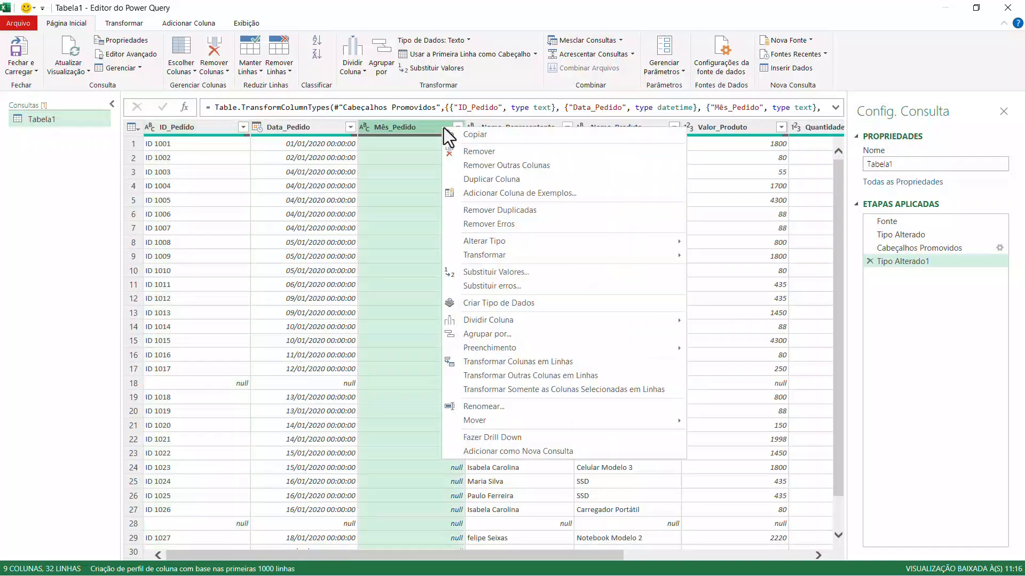
pyautogui.click(482, 153)
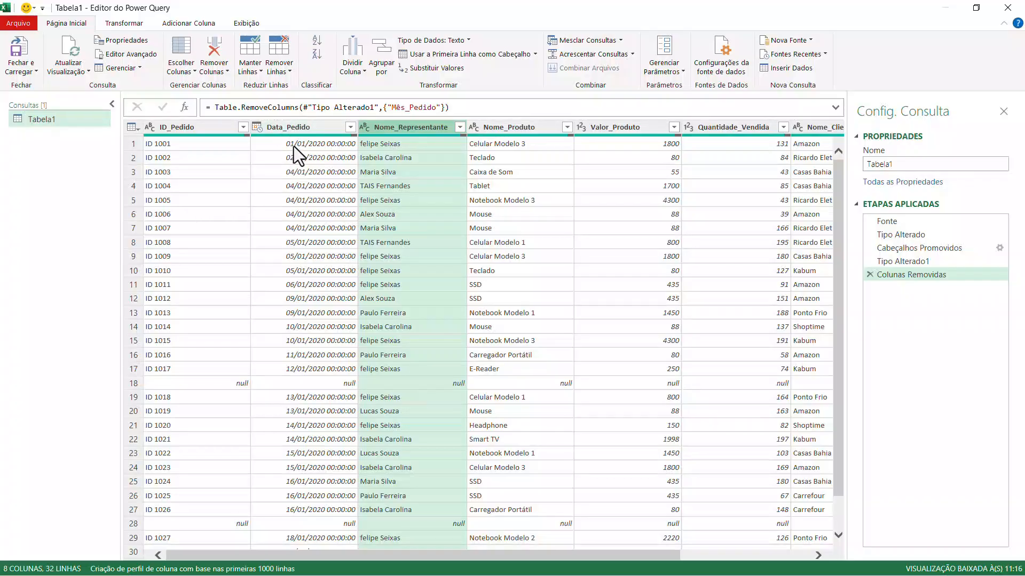
# Change the Data_Pedido column's data type to Data.
pyautogui.rightClick(332, 130)
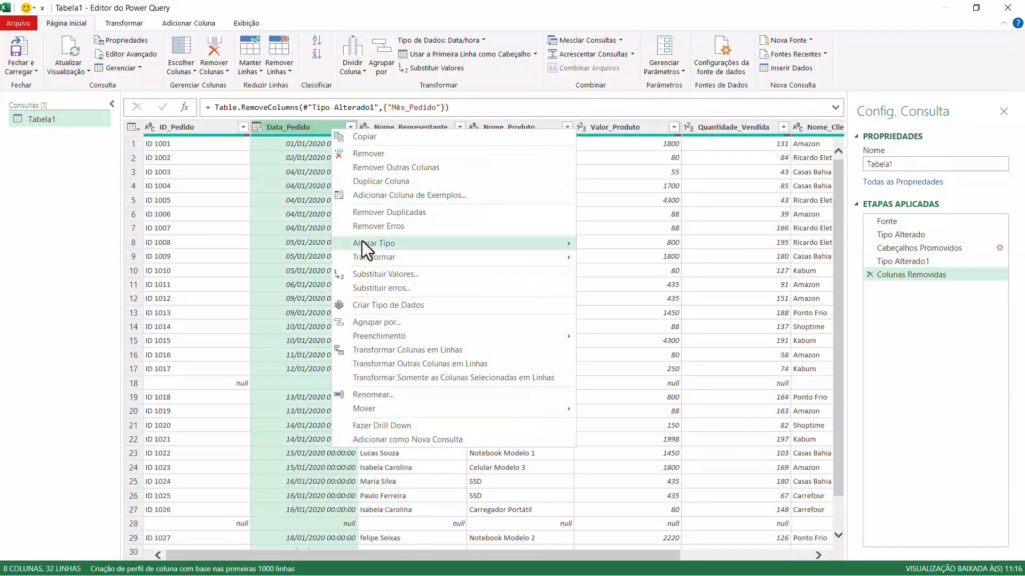
pyautogui.moveTo(362, 244)
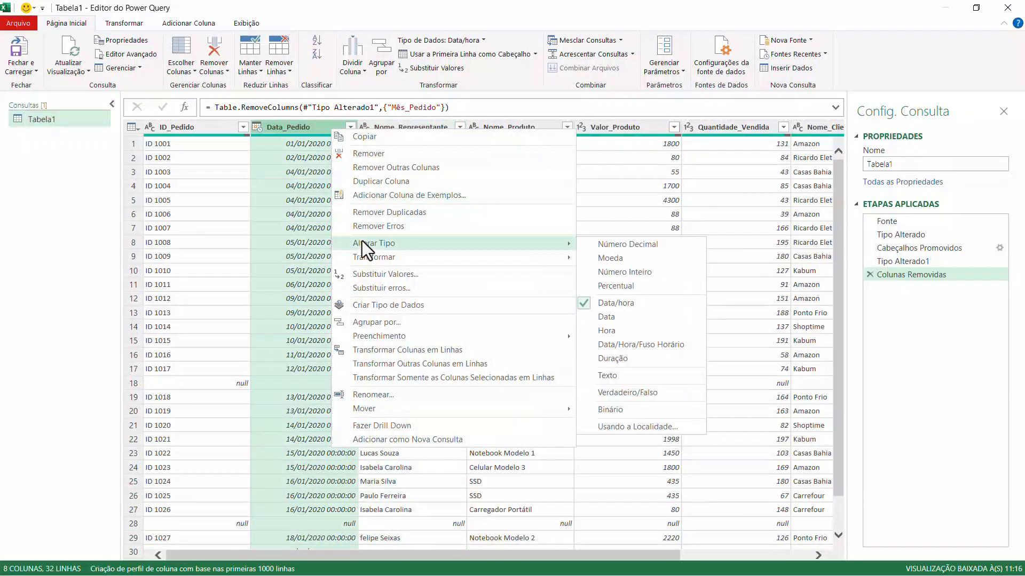
pyautogui.click(619, 318)
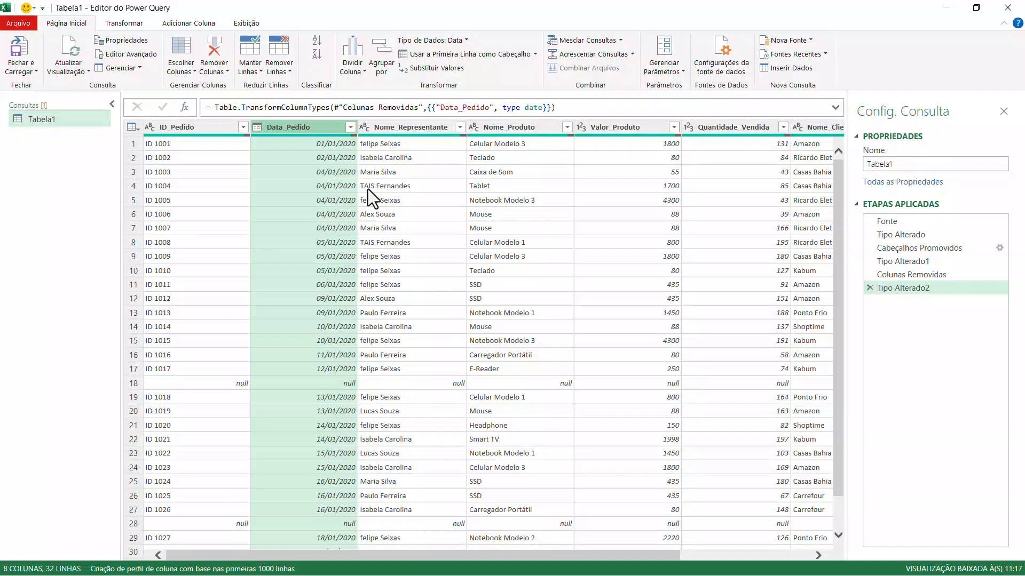
# Transform the Nome_Representante column so that each word starts with a capital letter.
pyautogui.rightClick(421, 130)
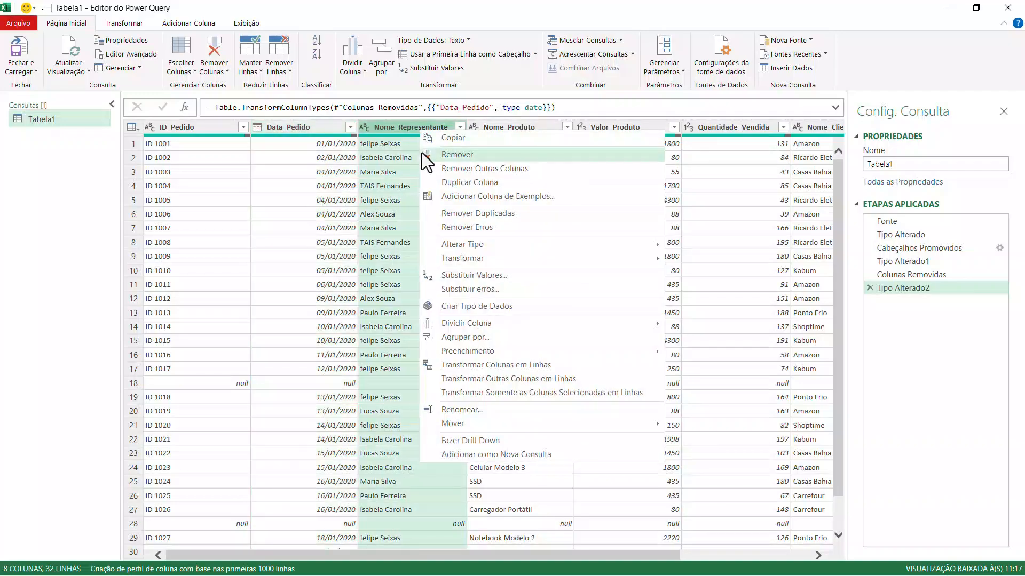
pyautogui.moveTo(460, 256)
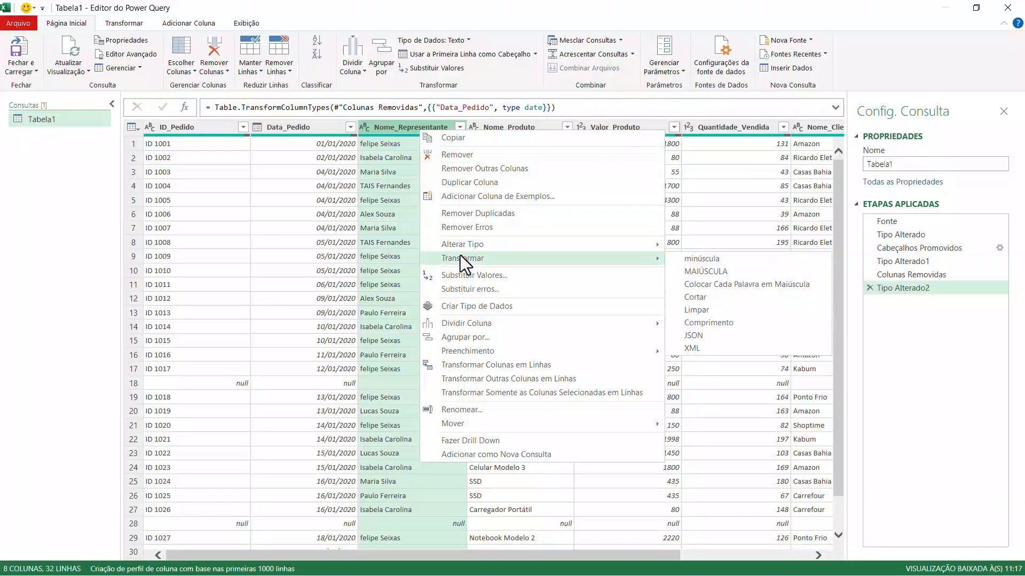
pyautogui.click(733, 284)
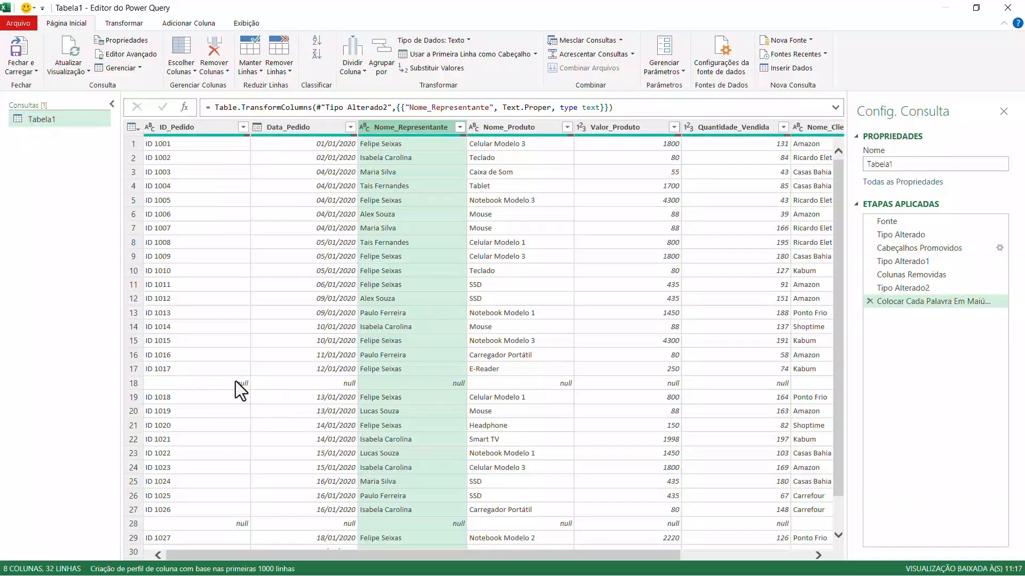
pyautogui.click(129, 126)
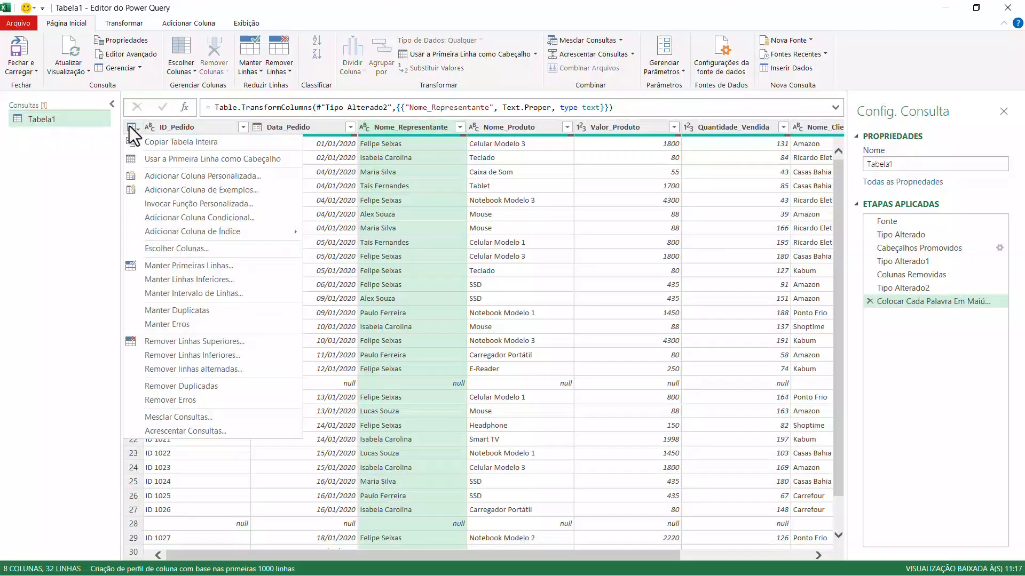
pyautogui.click(165, 127)
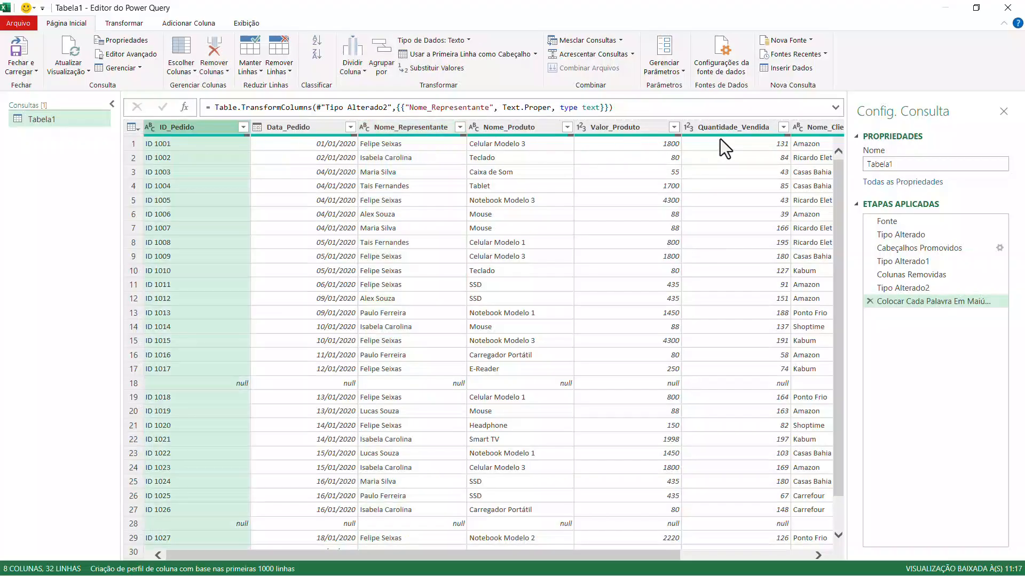
pyautogui.keyDown('shift'); pyautogui.click(831, 129); pyautogui.keyUp('shift')
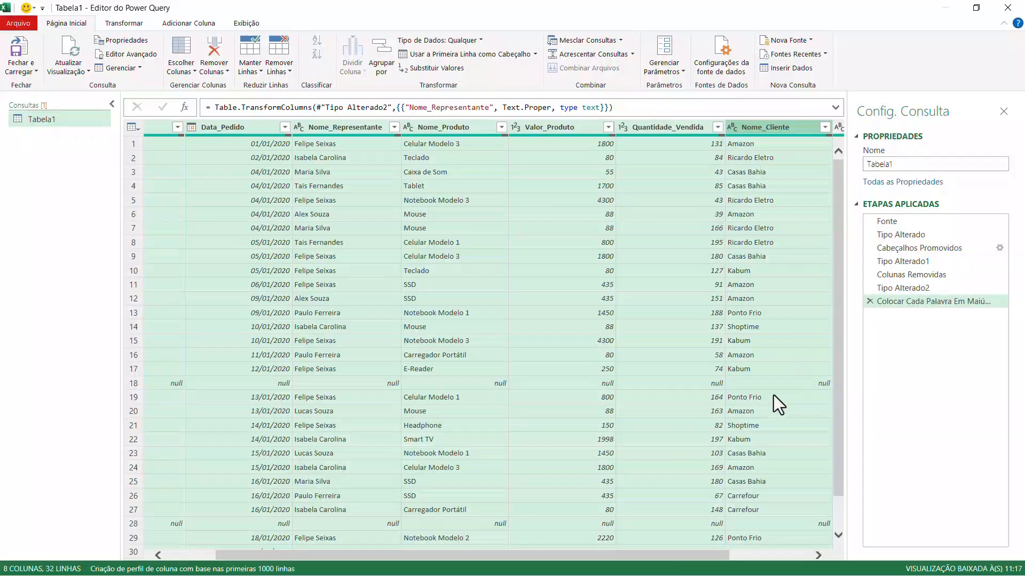
pyautogui.moveTo(677, 556); pyautogui.dragTo(515, 556)
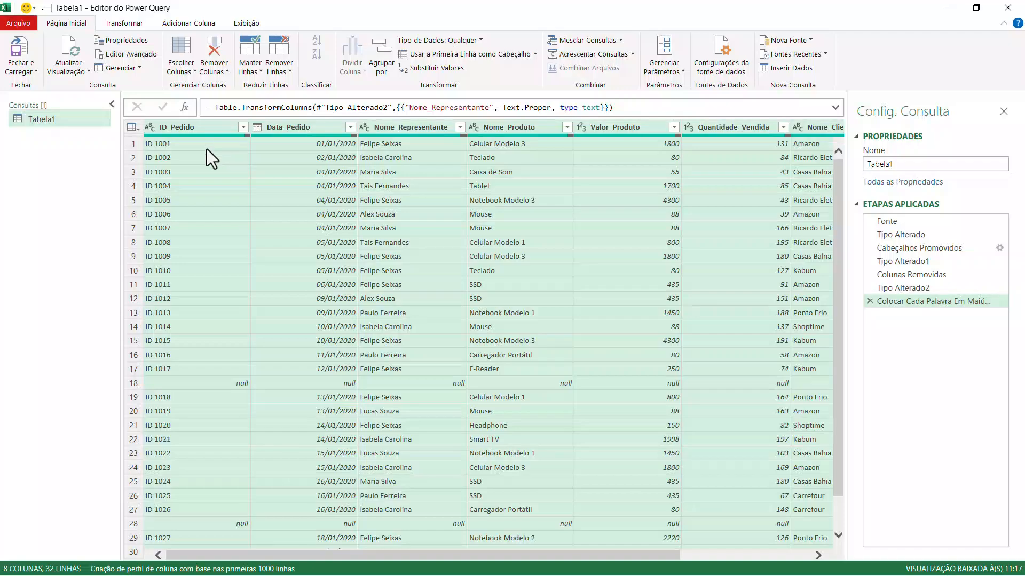
pyautogui.click(243, 127)
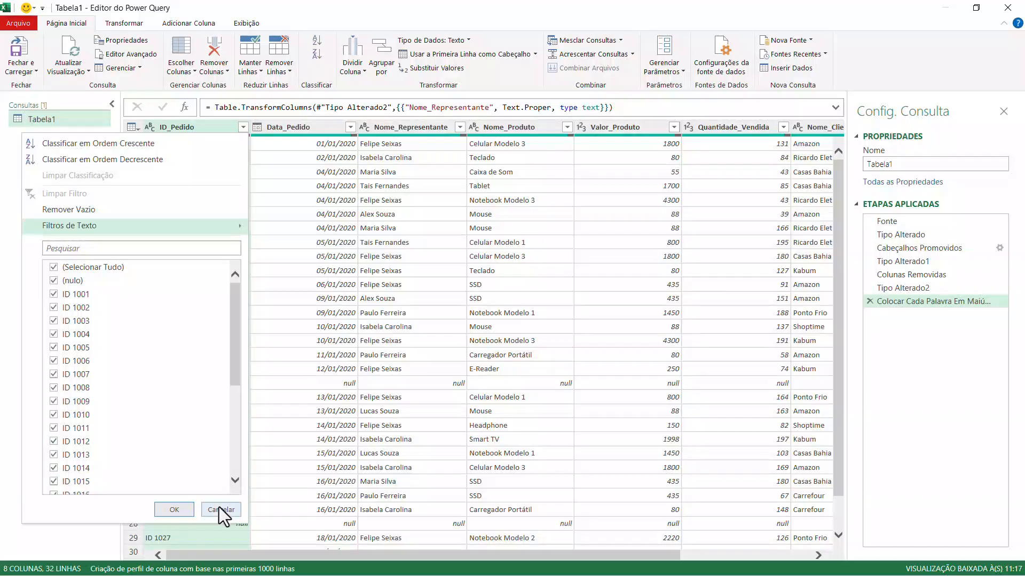
pyautogui.click(218, 508)
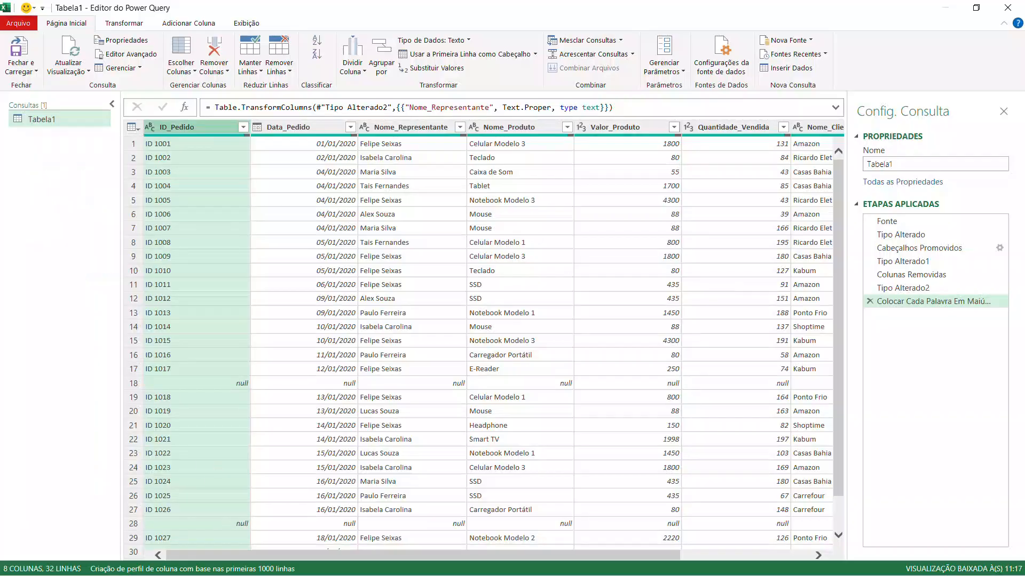
# Remove the blank rows from the query and check the ID_Pedido column's filter values.
pyautogui.click(289, 71)
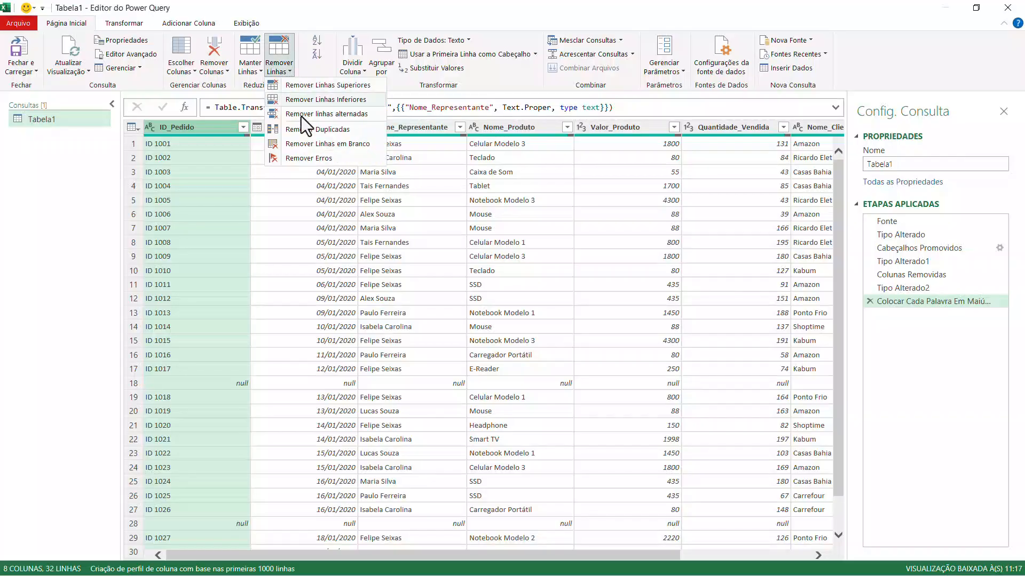
pyautogui.click(308, 144)
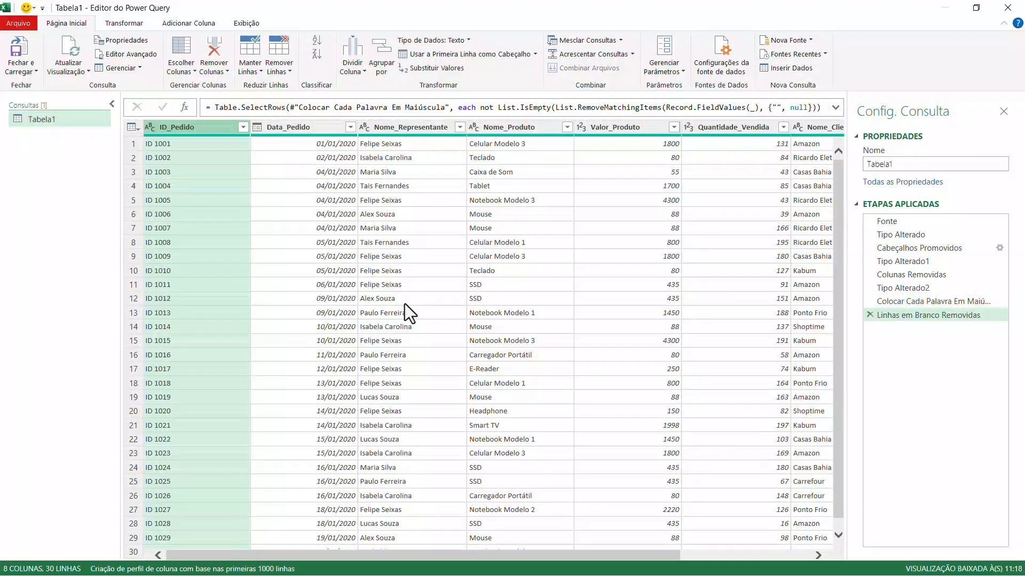
pyautogui.scroll(-1, 405, 304)
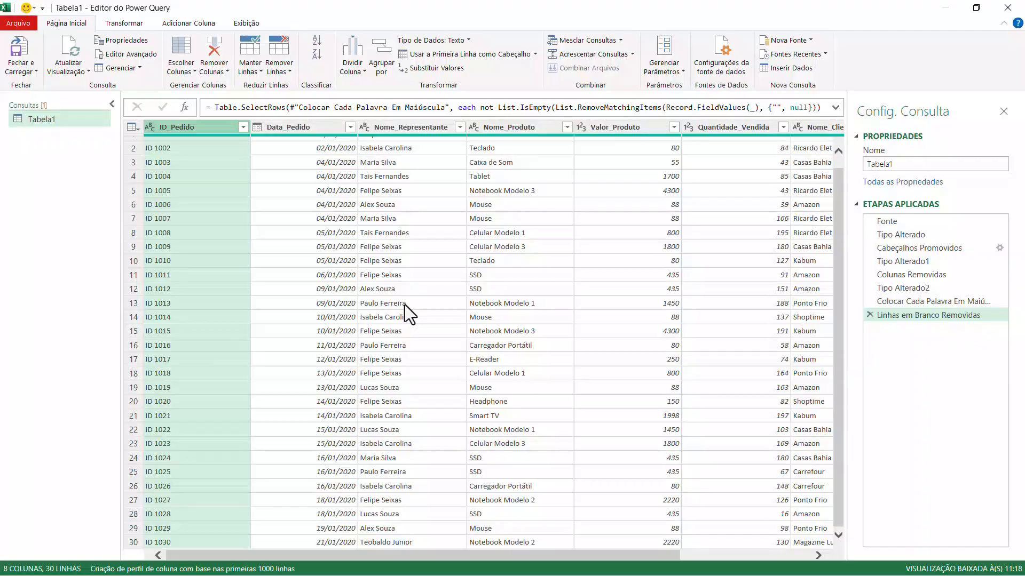
pyautogui.scroll(1, 404, 305)
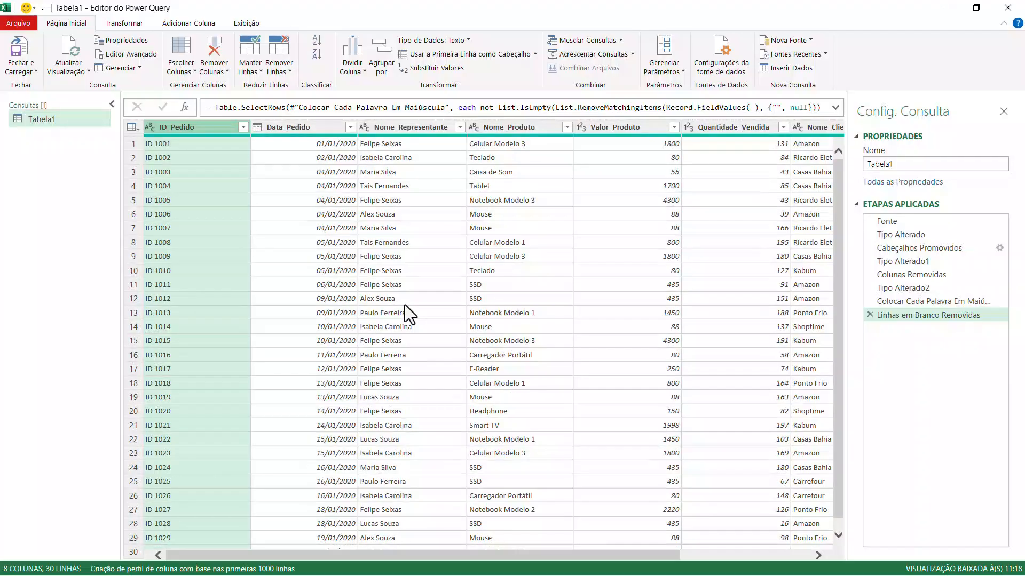
pyautogui.click(242, 127)
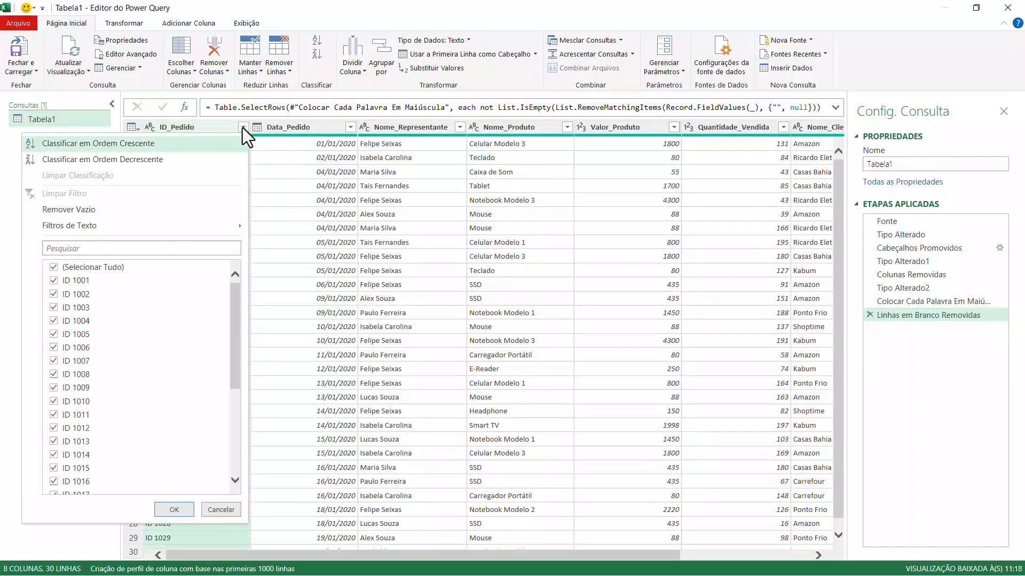
pyautogui.click(224, 510)
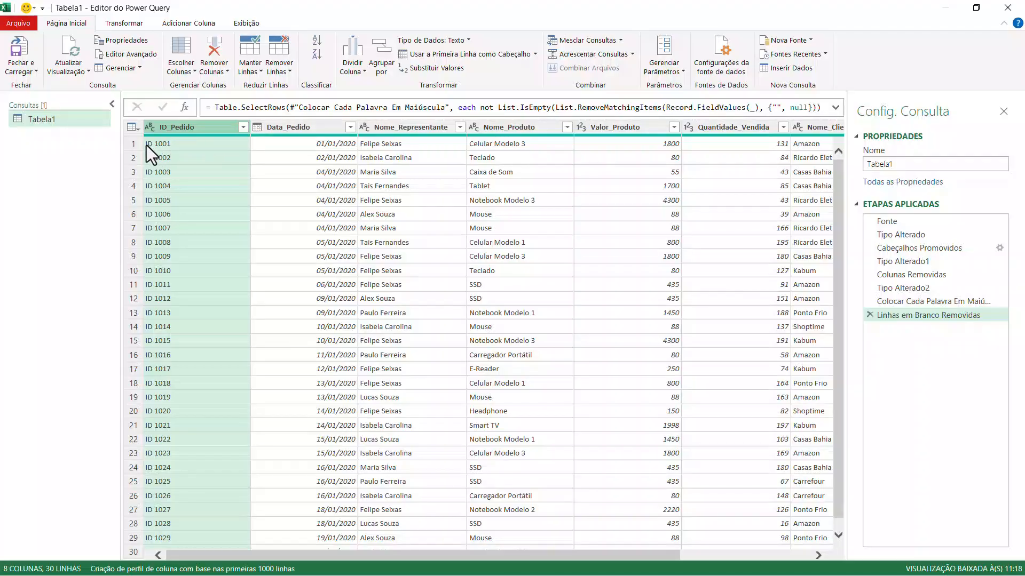
# Replace the text "ID " including its trailing space with nothing in the ID_Pedido column.
pyautogui.click(243, 127)
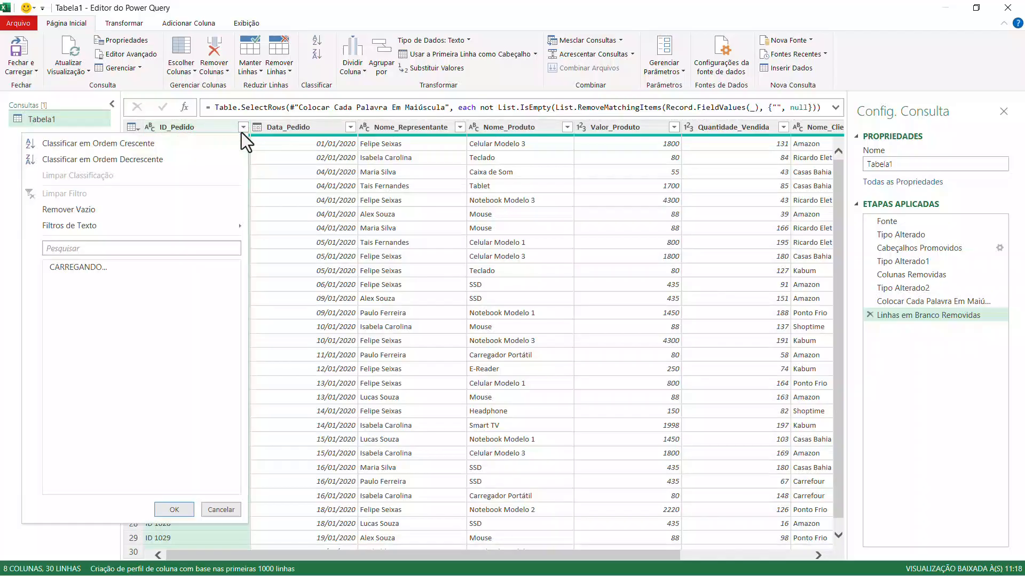
pyautogui.rightClick(205, 125)
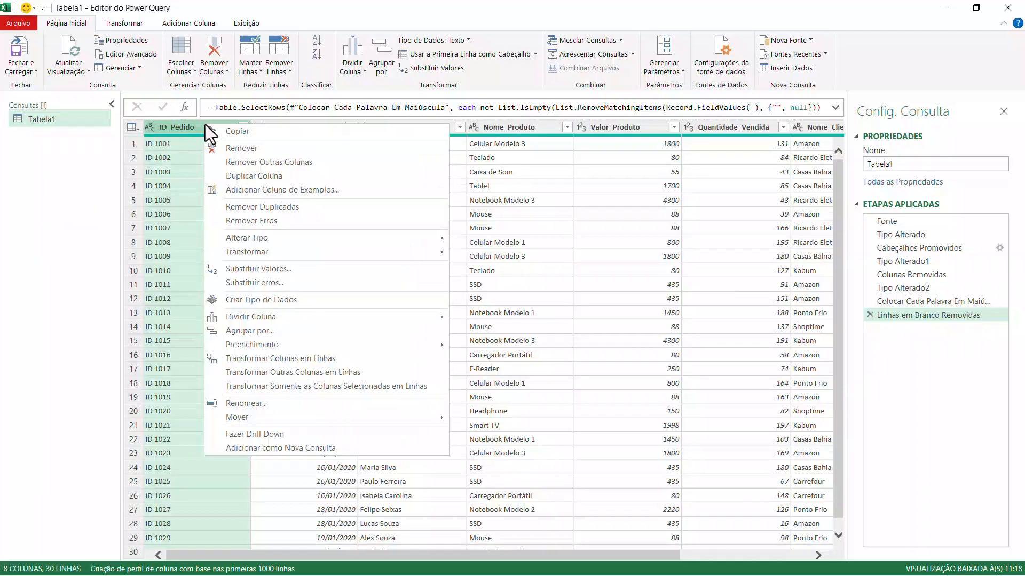
pyautogui.click(277, 269)
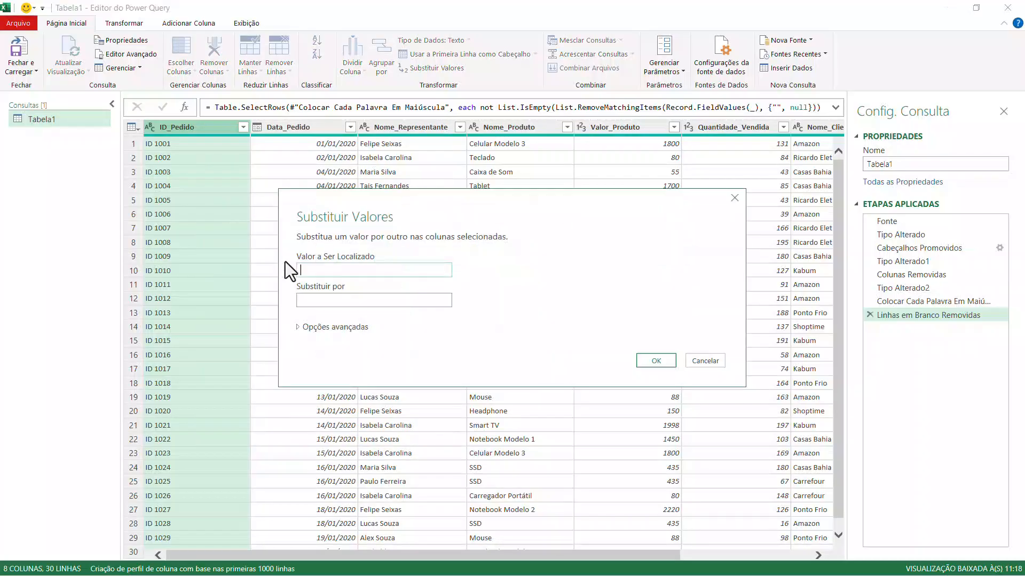
pyautogui.write('ID')
pyautogui.click(653, 361)
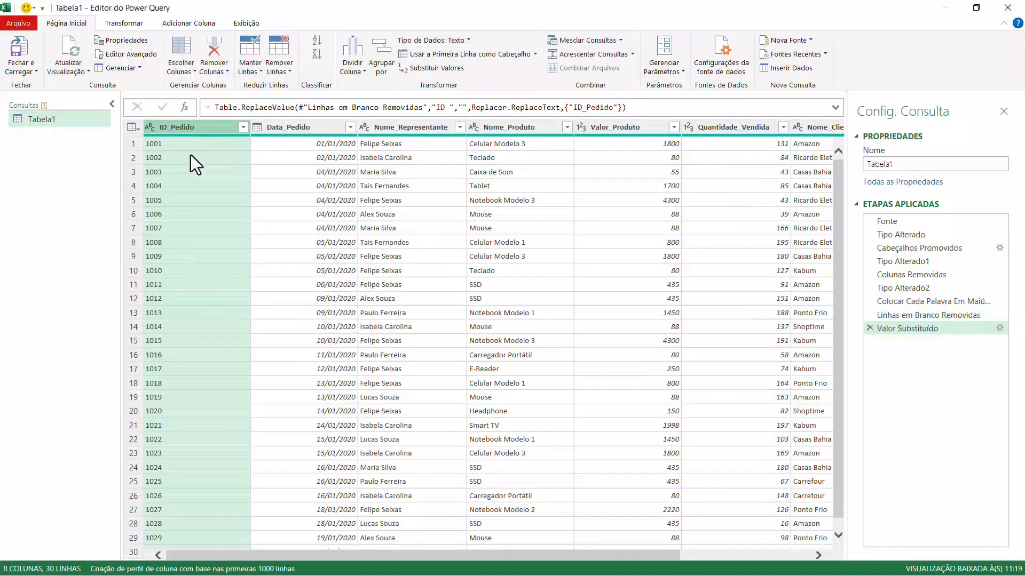
pyautogui.rightClick(229, 129)
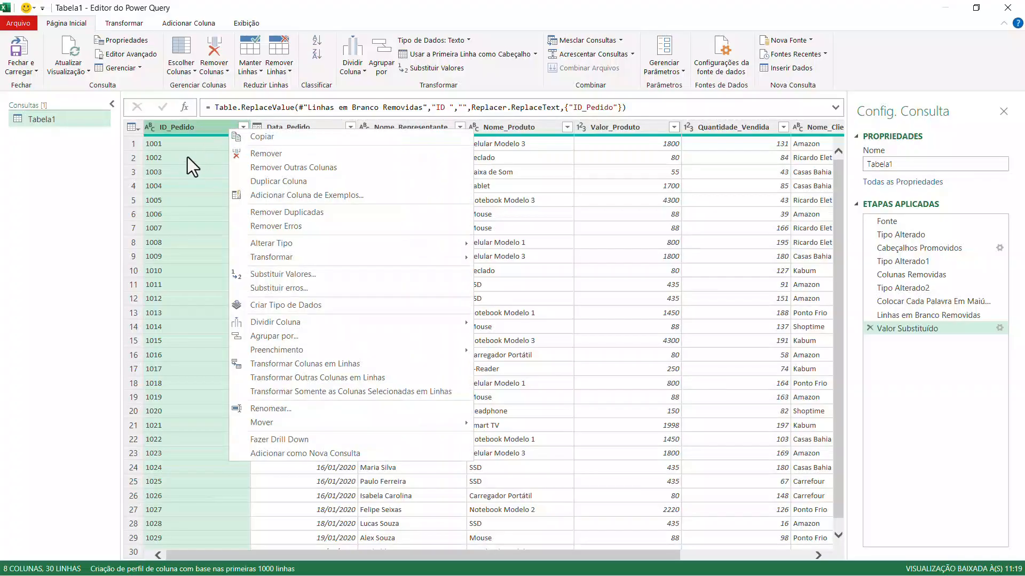
pyautogui.click(191, 384)
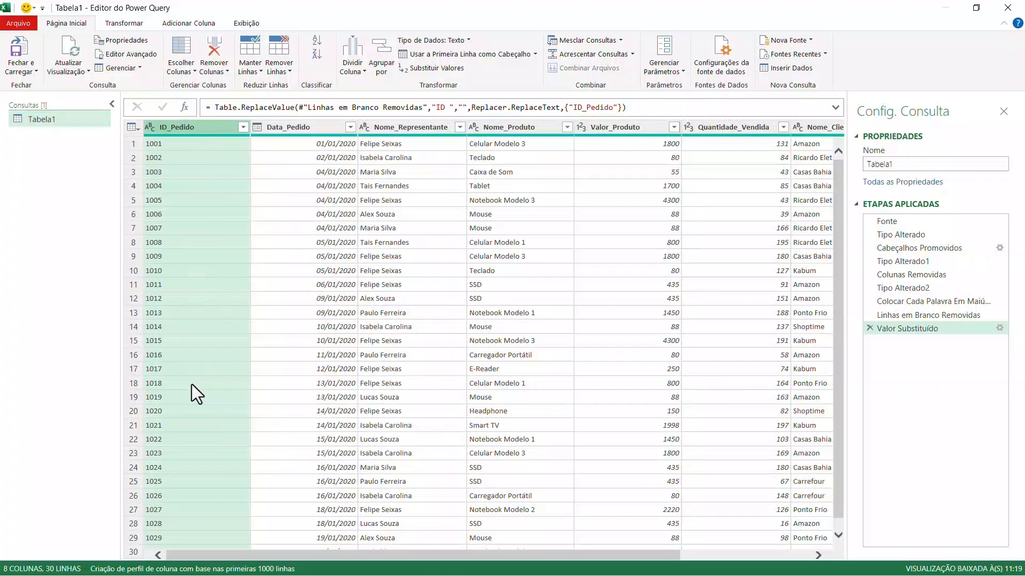
pyautogui.click(191, 385)
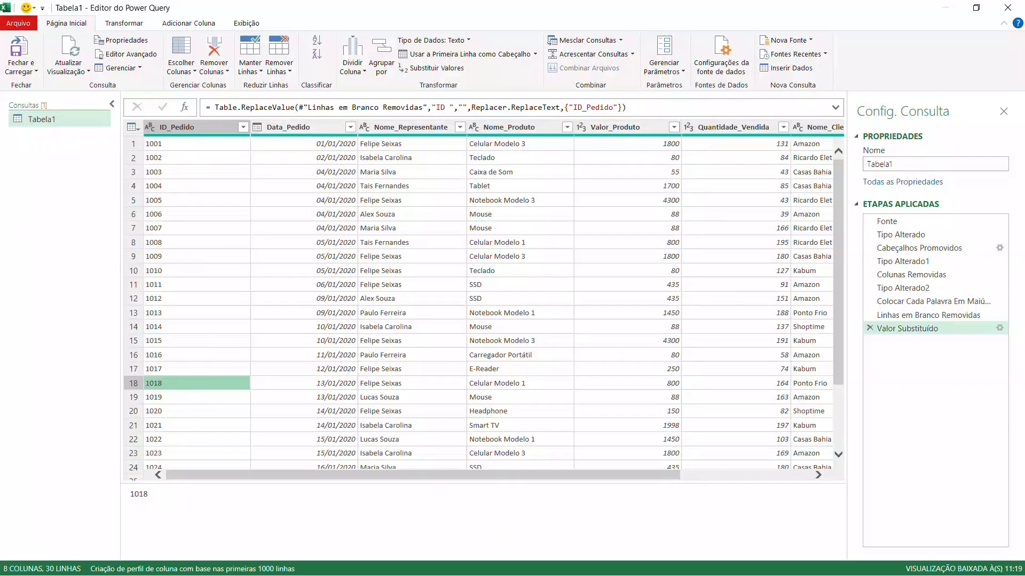
pyautogui.click(680, 135)
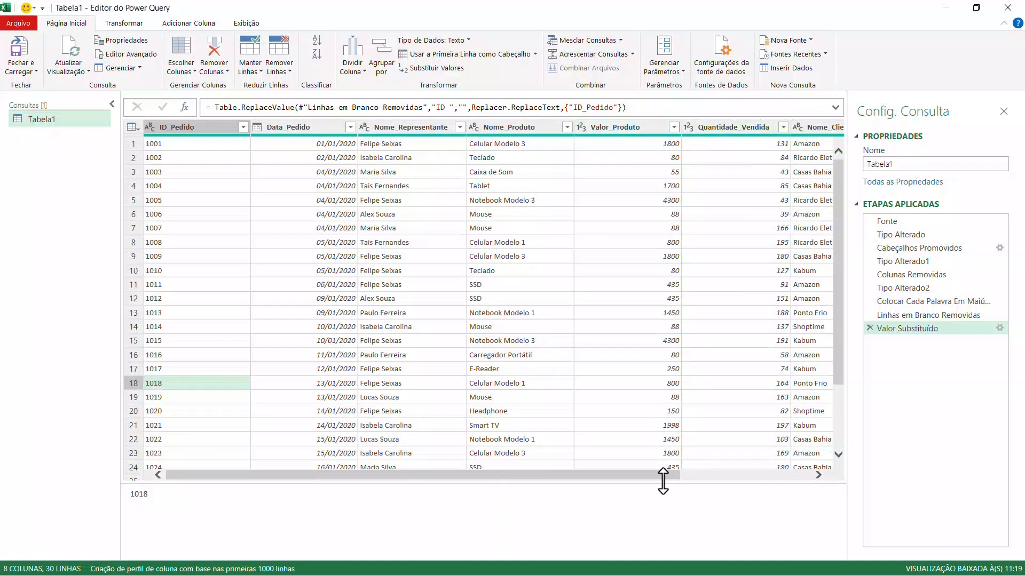
# Add a new column that multiplies Valor_Produto by Quantidade_Vendida.
pyautogui.click(758, 479)
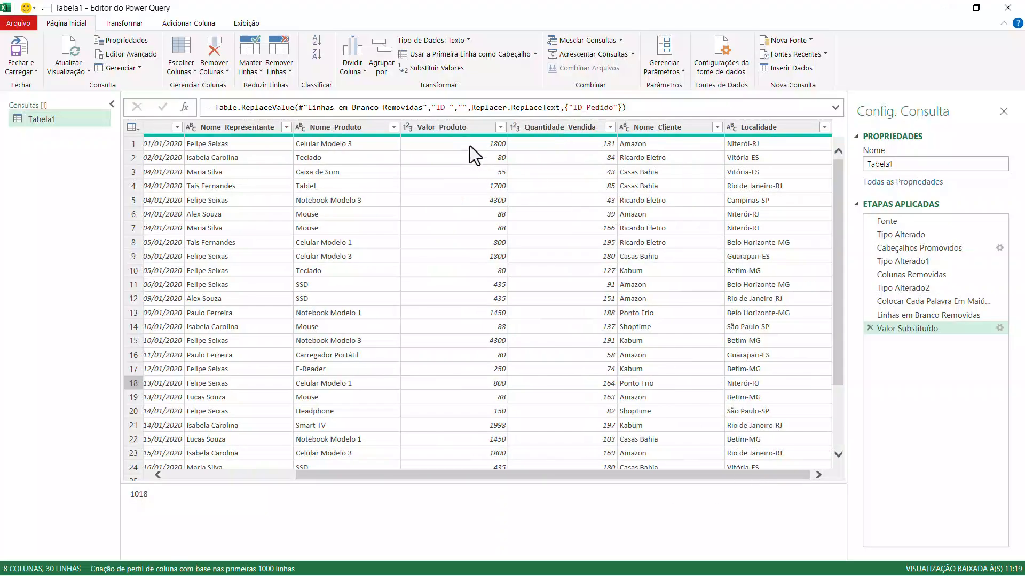
pyautogui.click(476, 129)
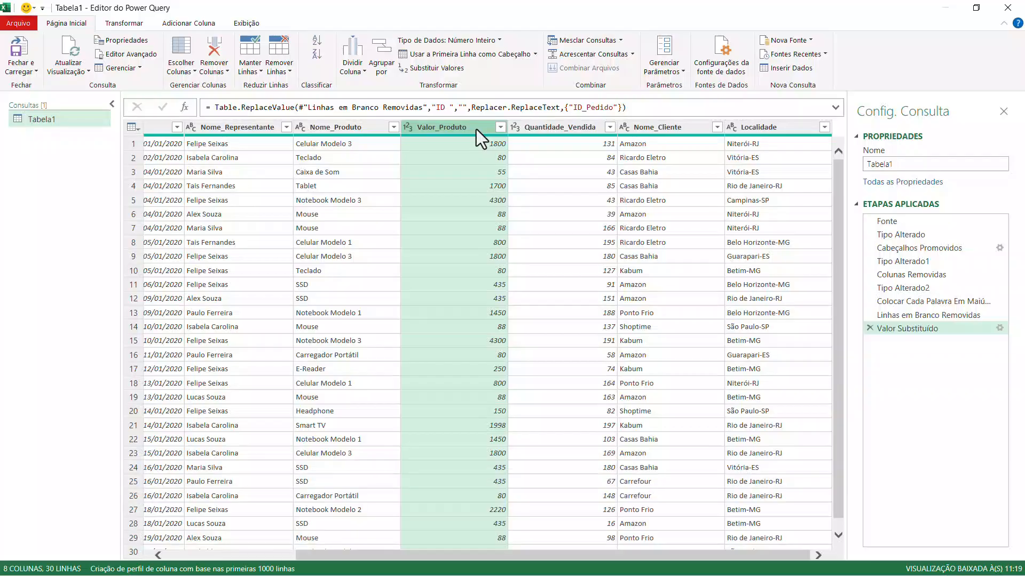
pyautogui.keyDown('ctrl'); pyautogui.click(564, 129); pyautogui.keyUp('ctrl')
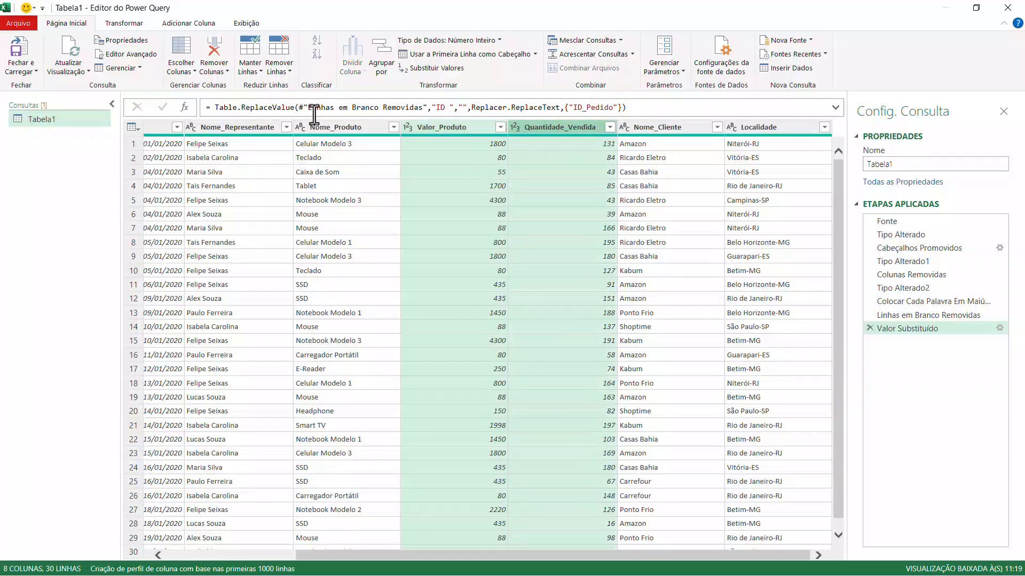
pyautogui.click(185, 23)
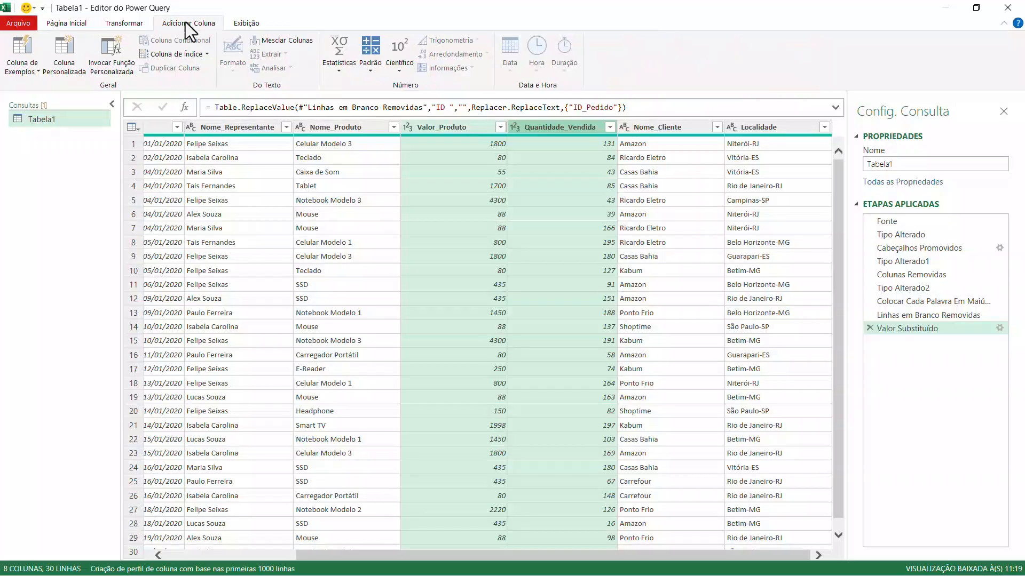
pyautogui.click(369, 70)
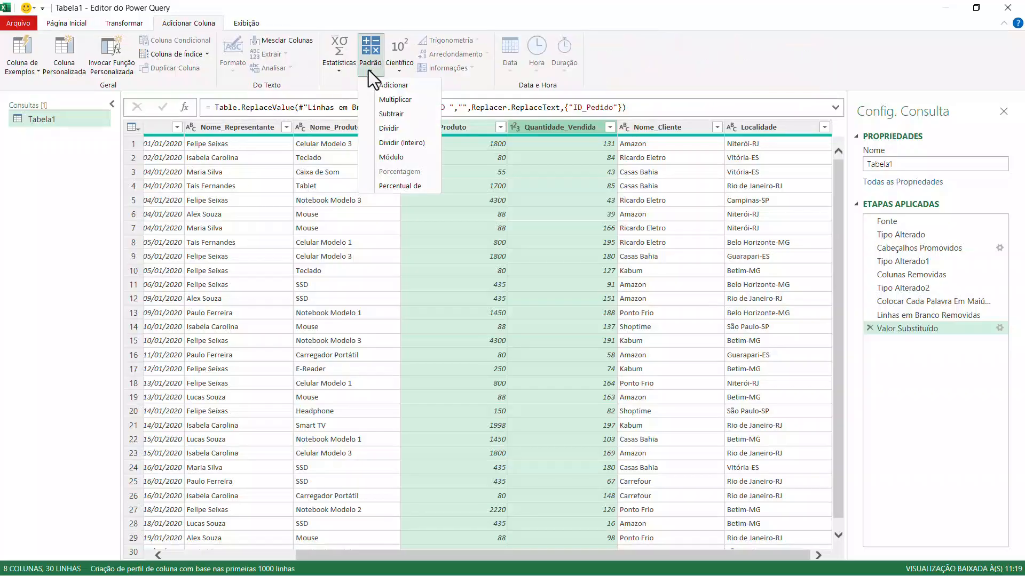
pyautogui.click(385, 103)
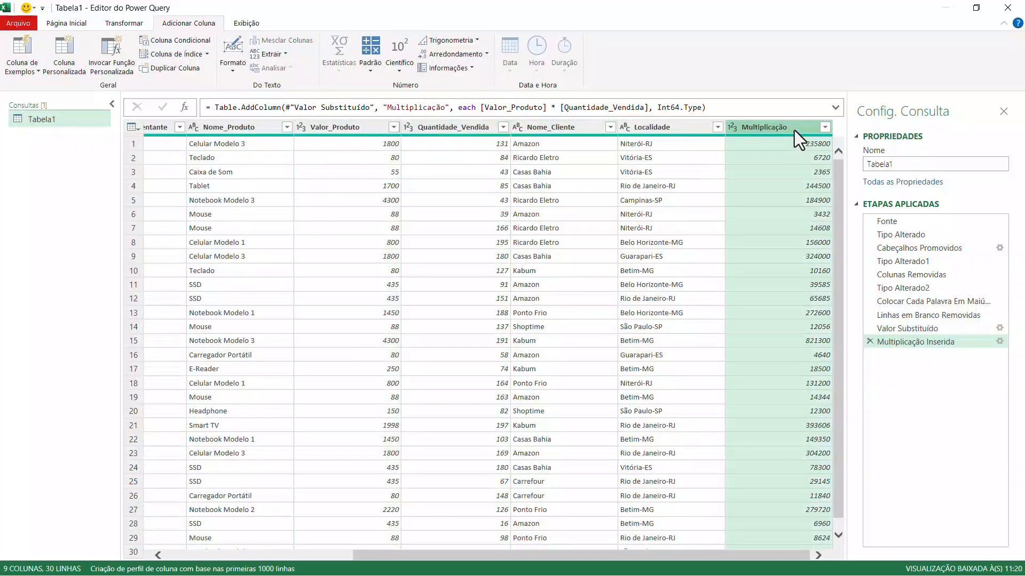
# Move the Multiplicação column between Quantidade_Vendida and Nome_Cliente and rename it TotalVenda.
pyautogui.moveTo(794, 130); pyautogui.dragTo(581, 136)
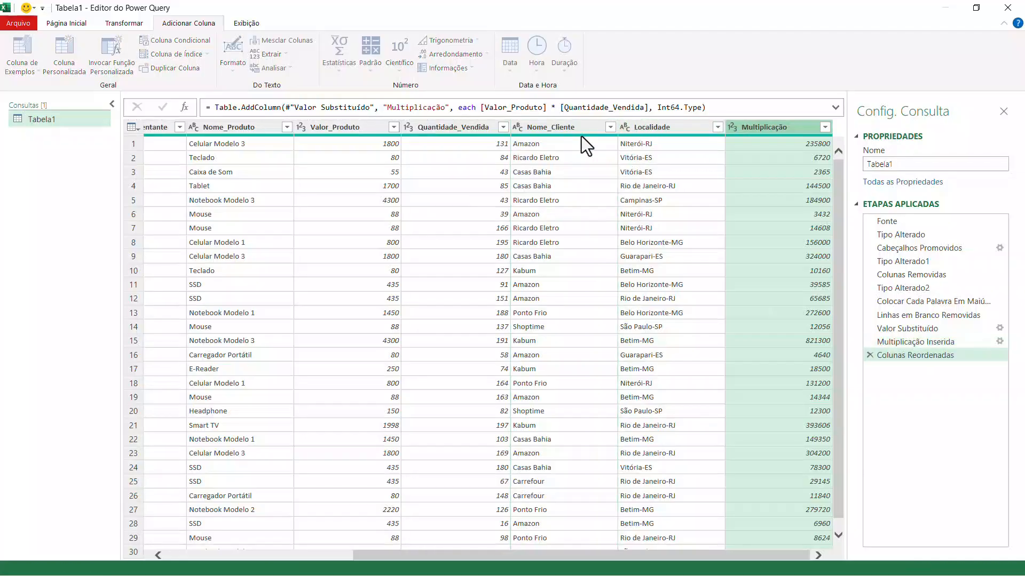
pyautogui.doubleClick(581, 130)
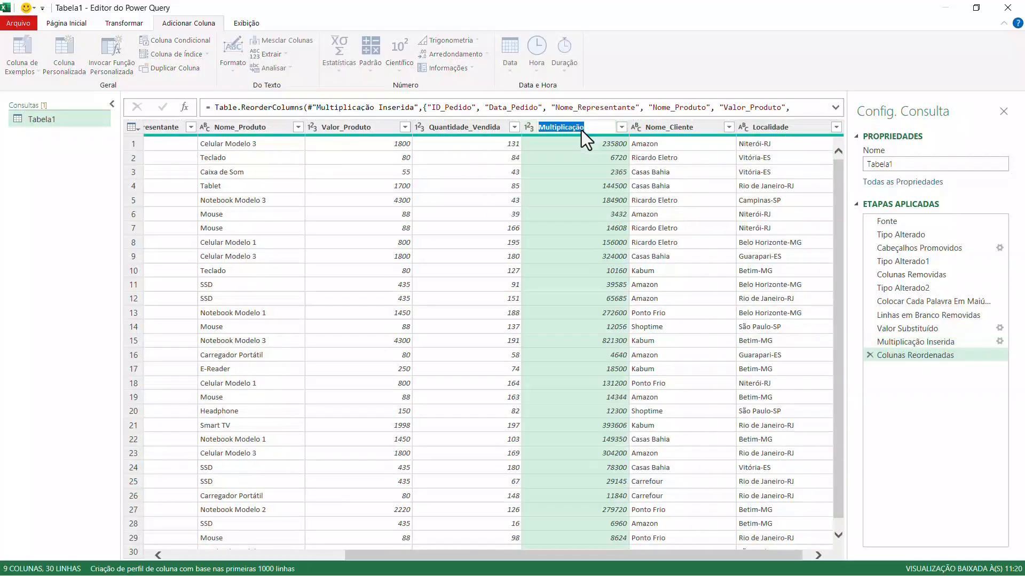
pyautogui.write('TotalVenda')
pyautogui.press('Return')
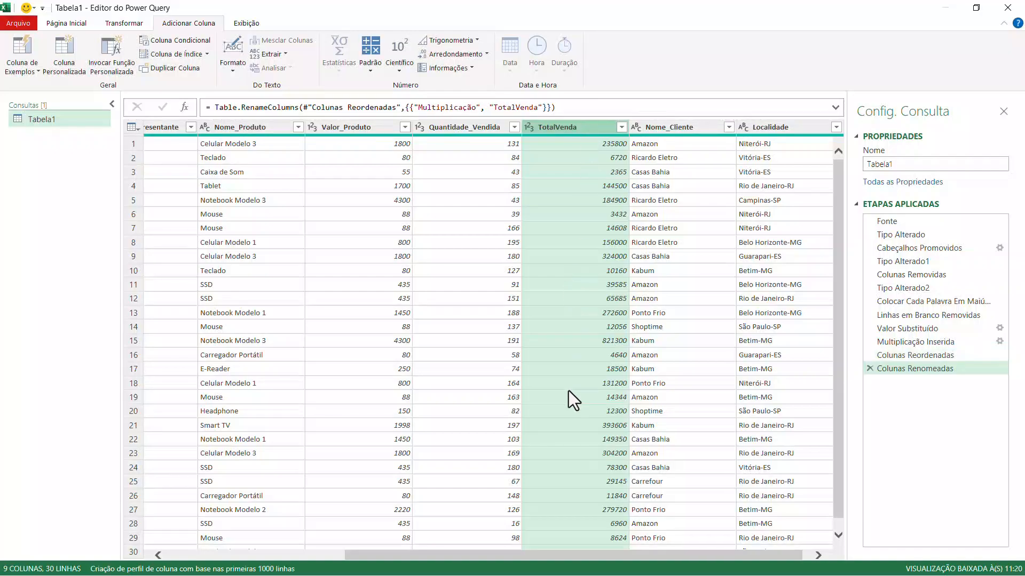
# Check the multiplication by inspecting the second row's Quantidade_Vendida and TotalVenda values.
pyautogui.click(393, 171)
pyautogui.click(485, 160)
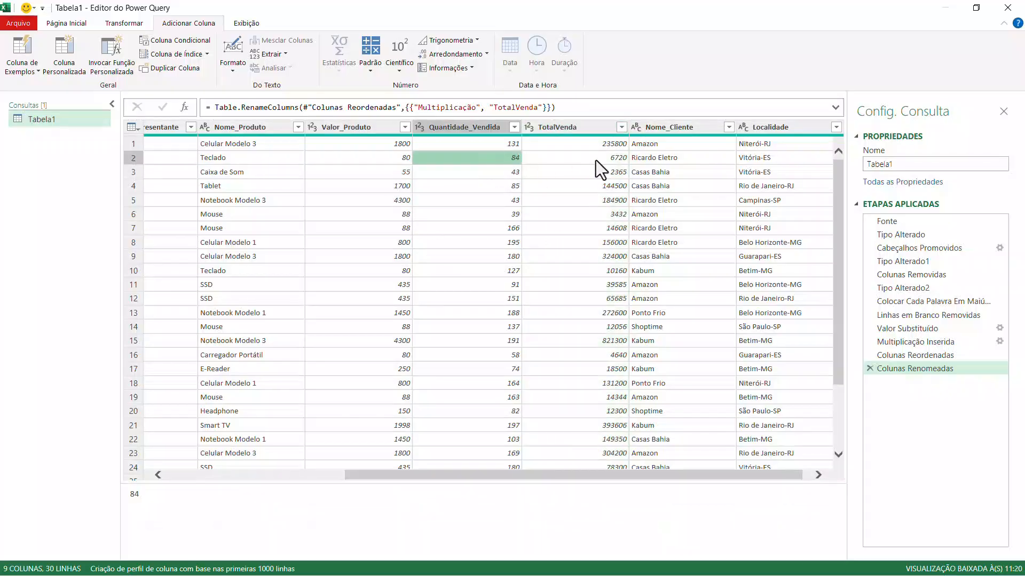
pyautogui.click(596, 160)
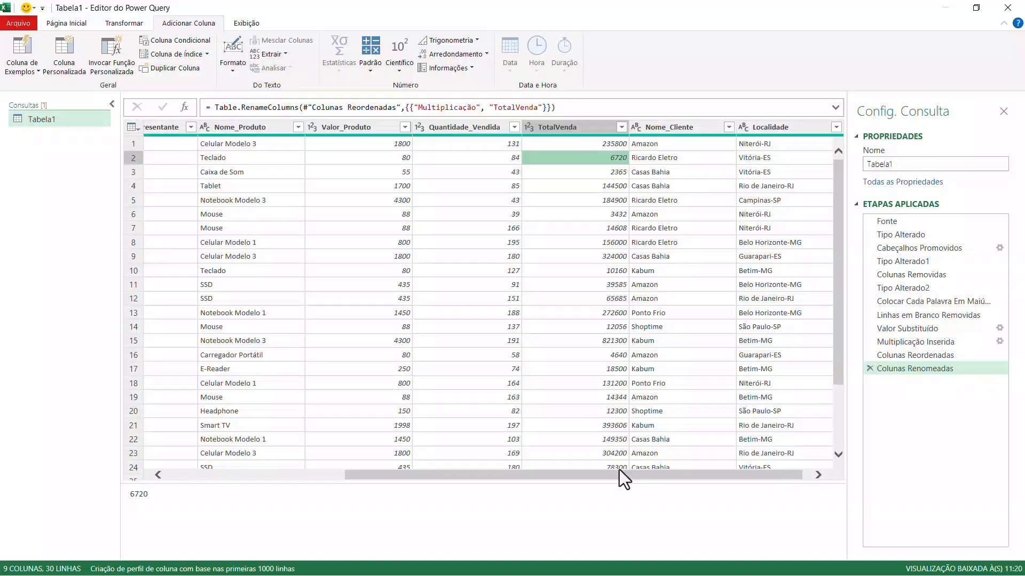
# Split the Localidade column by the custom delimiter "-" at each occurrence of the delimiter.
pyautogui.moveTo(619, 472); pyautogui.dragTo(721, 473)
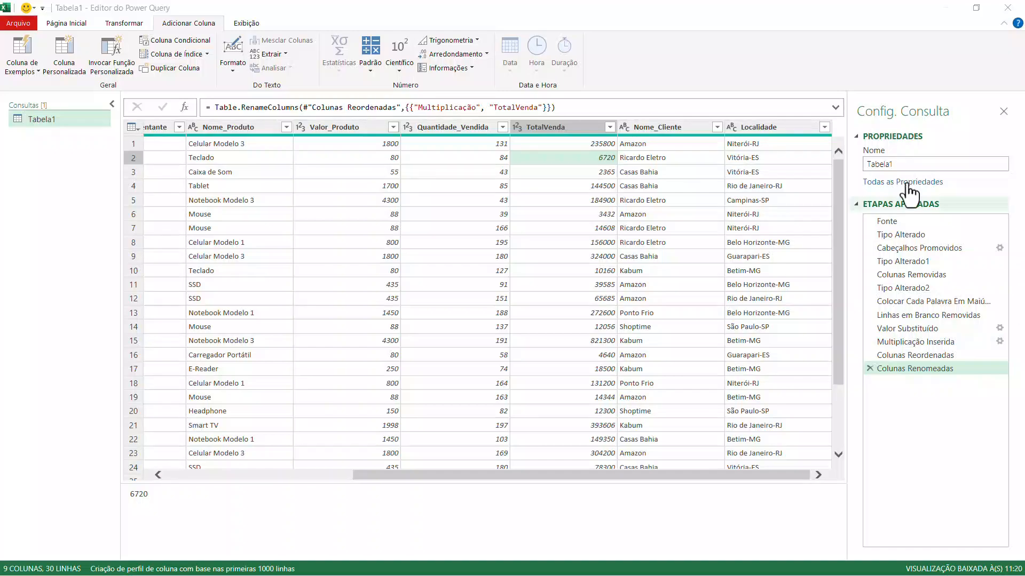
pyautogui.click(776, 128)
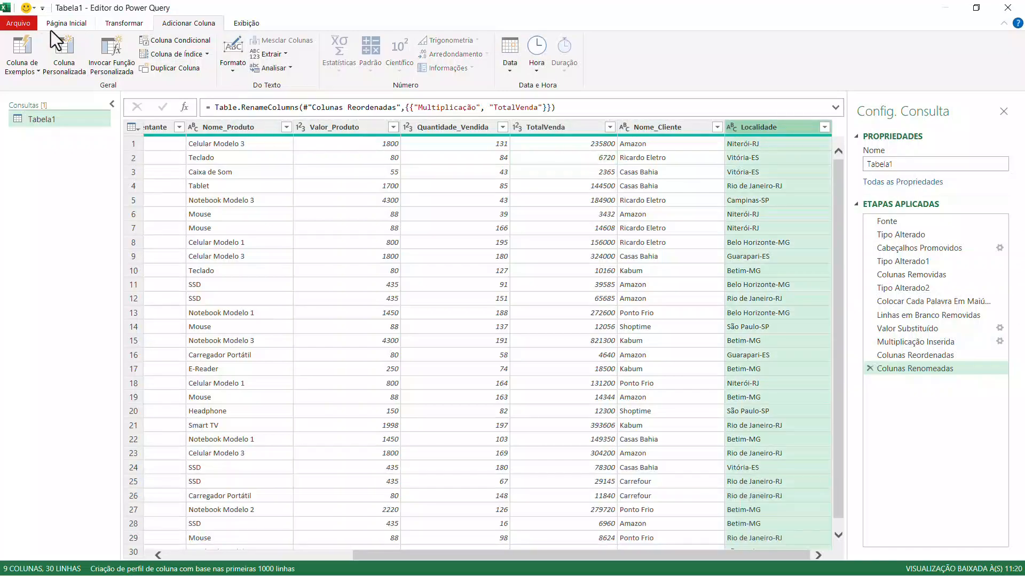
pyautogui.click(68, 26)
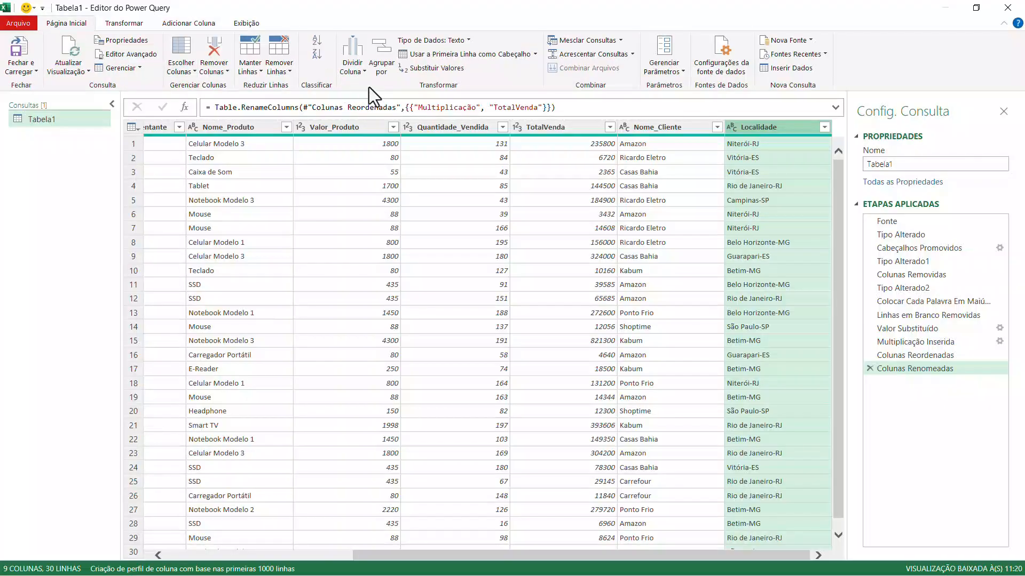
pyautogui.click(366, 74)
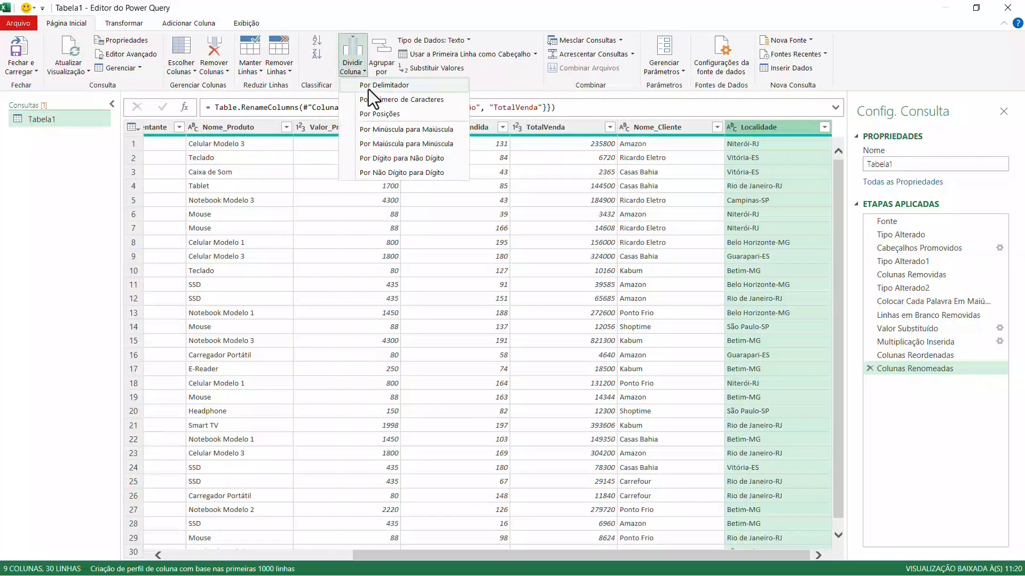
pyautogui.click(368, 86)
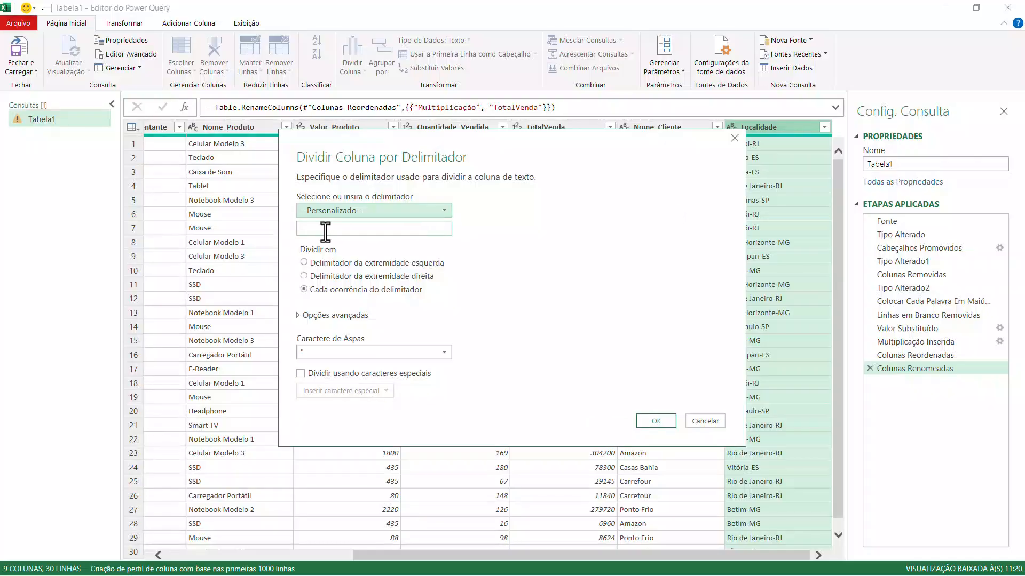
pyautogui.moveTo(324, 229); pyautogui.dragTo(298, 230)
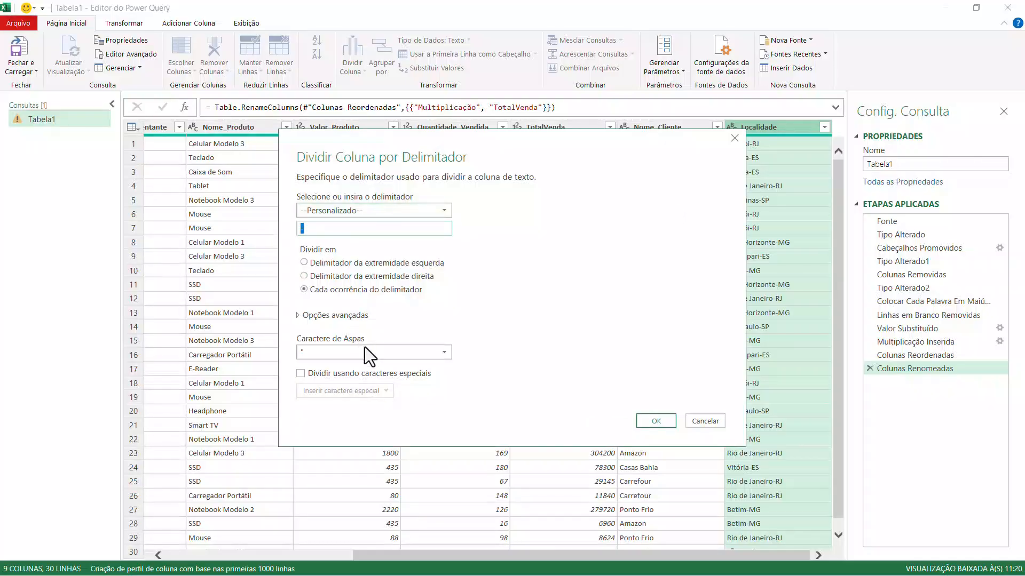
pyautogui.click(656, 421)
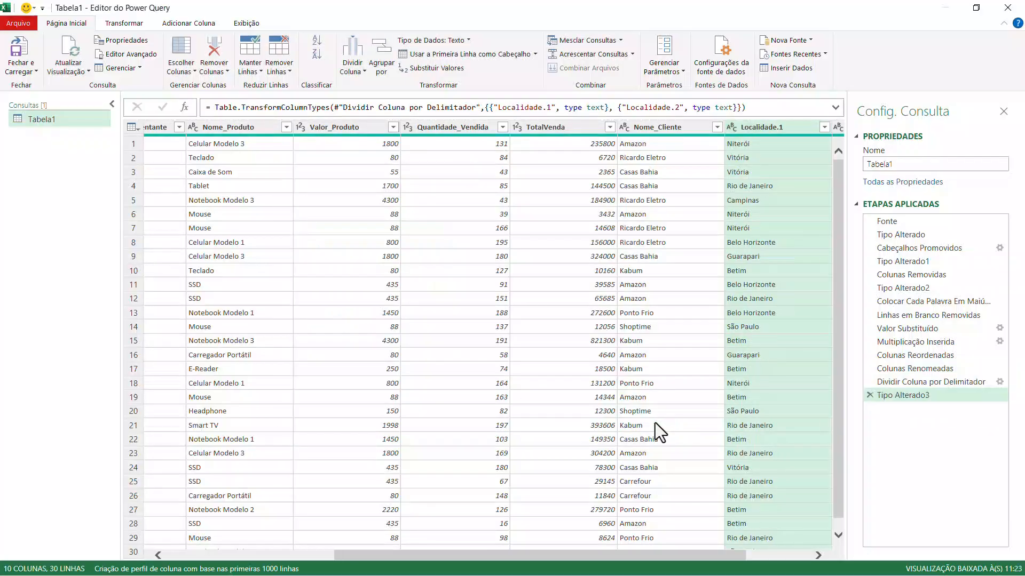
# Rename the Localidade.1 column as Cidade and the Localidade.2 column as Estado.
pyautogui.hscroll(2, 693, 553)
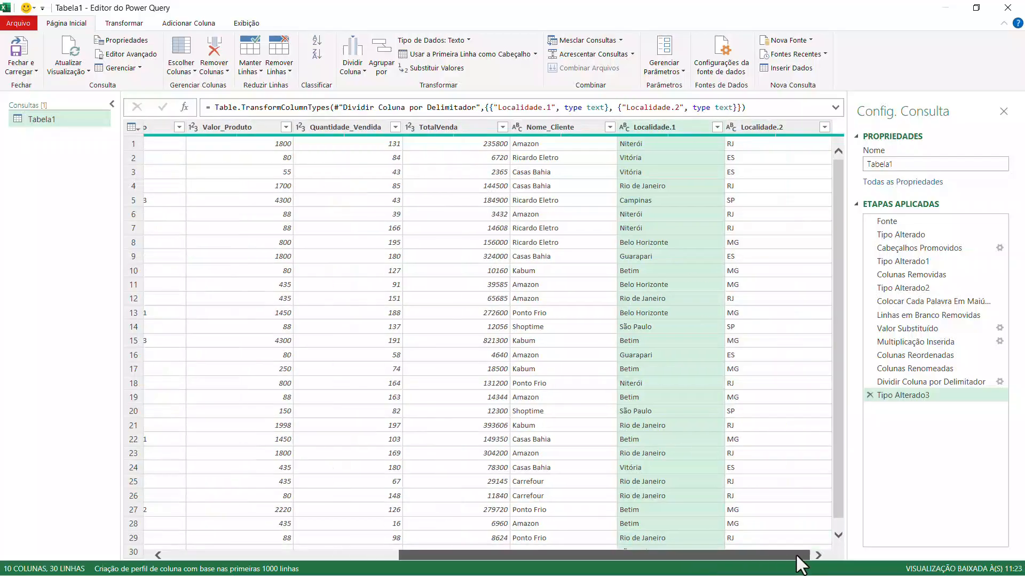
pyautogui.doubleClick(665, 128)
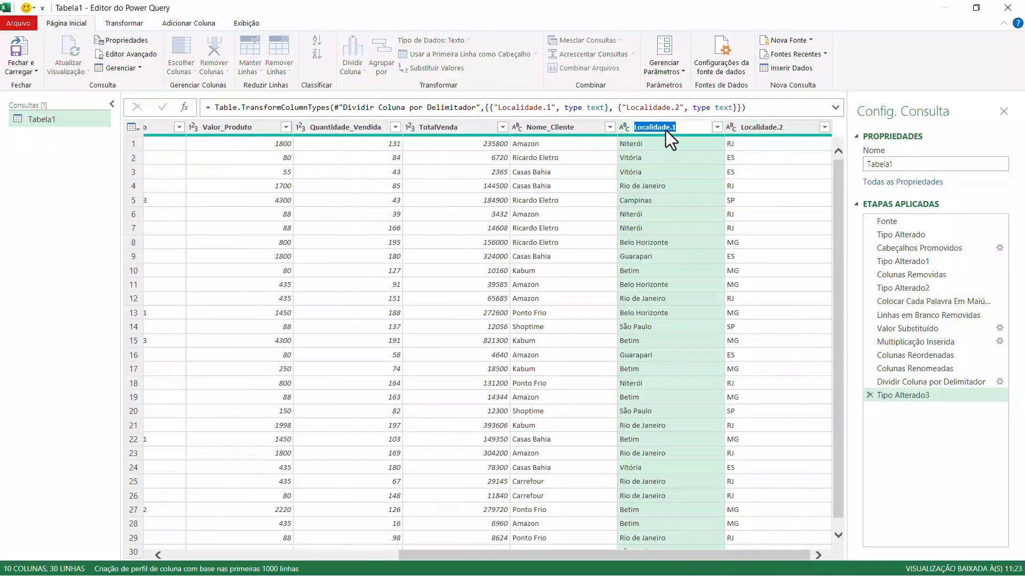
pyautogui.write('Cidade')
pyautogui.press('Return')
pyautogui.doubleClick(780, 130)
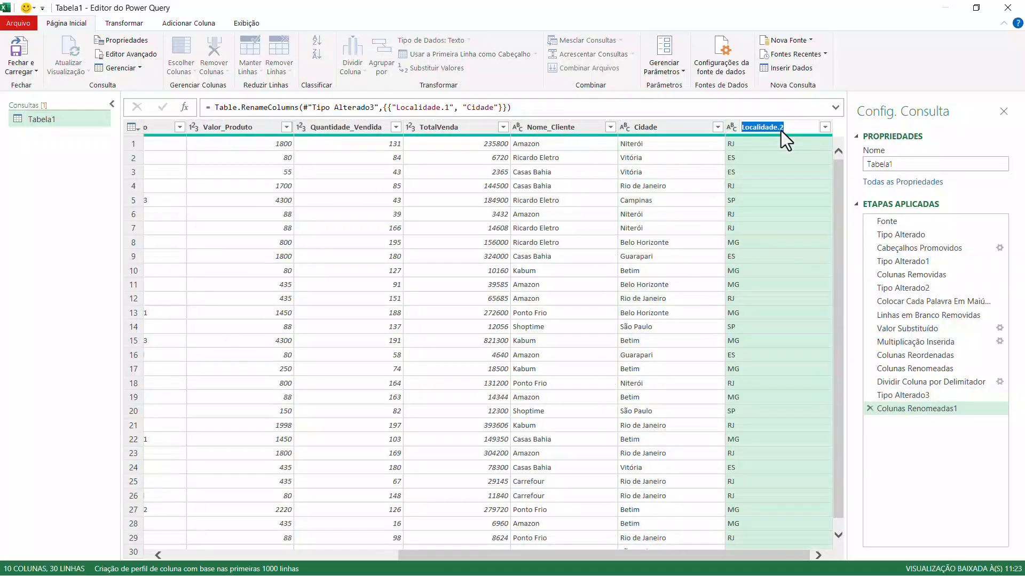
pyautogui.write('Estado')
pyautogui.press('Return')
# Close and load the query into the Excel workbook, and review the loaded ID_Pedido, Data_Pedido and Nome_Representante values.
pyautogui.moveTo(600, 556); pyautogui.dragTo(270, 556)
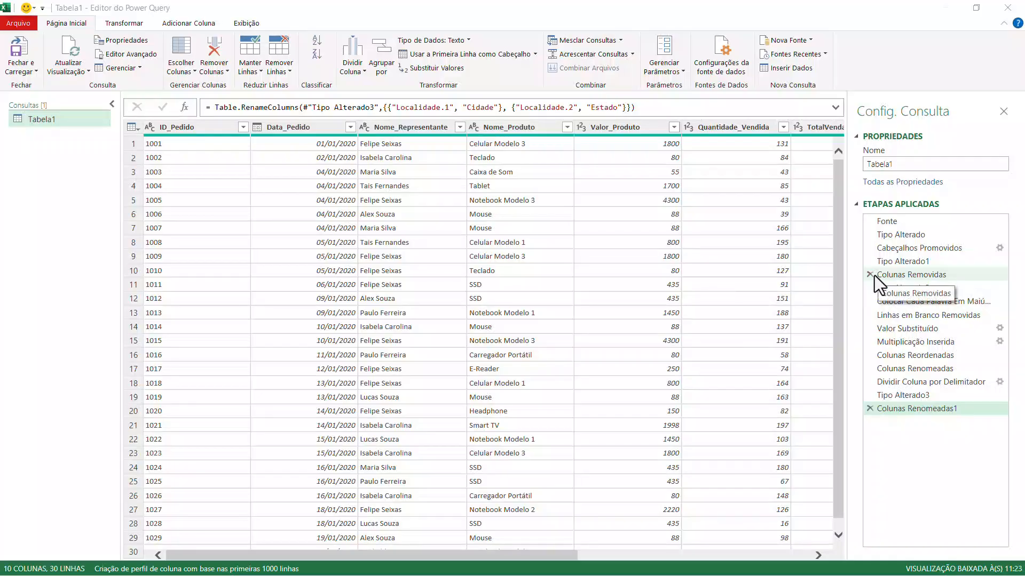
pyautogui.click(27, 69)
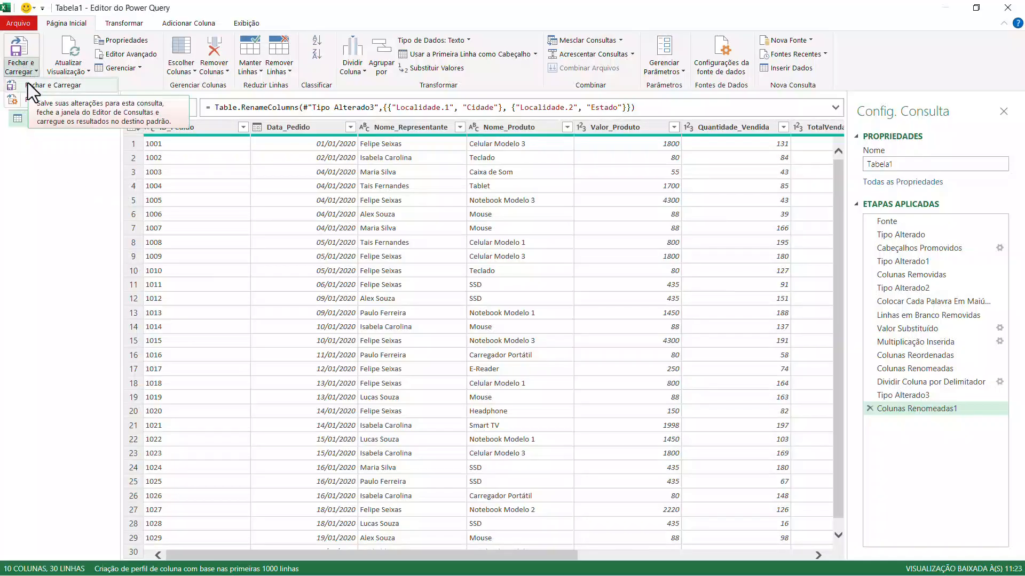
pyautogui.click(28, 84)
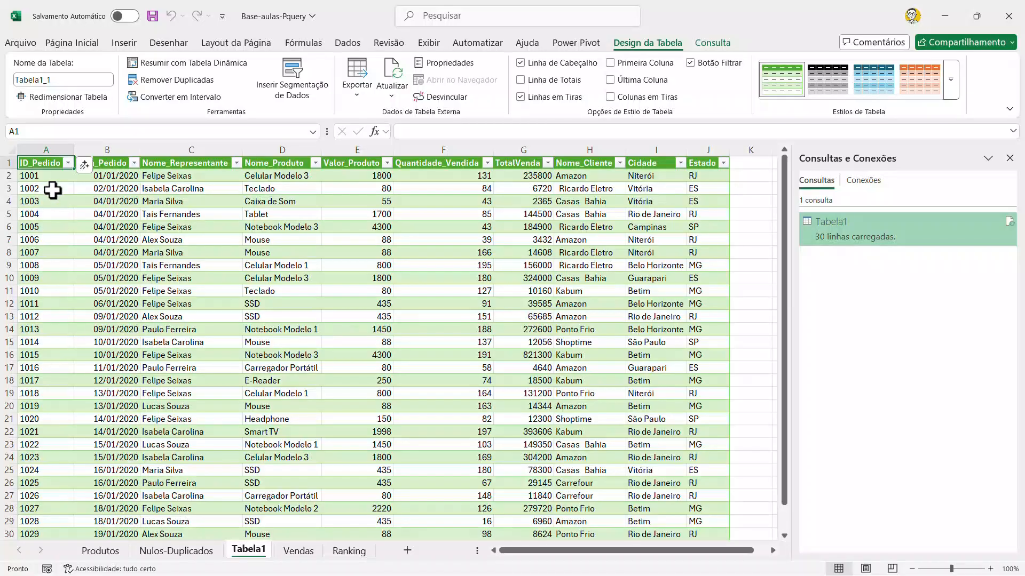
pyautogui.click(55, 177)
pyautogui.moveTo(55, 177); pyautogui.dragTo(50, 291)
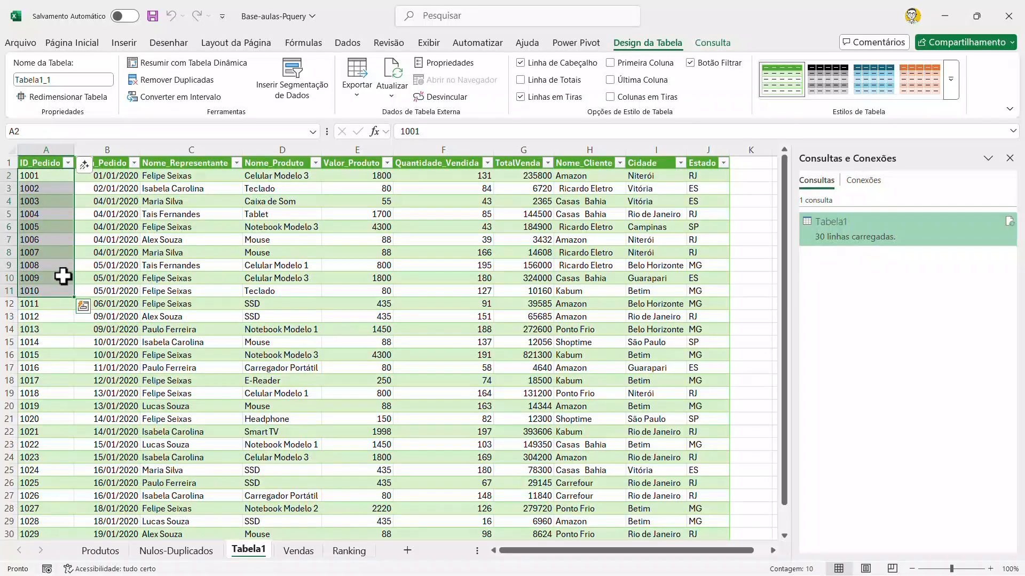
pyautogui.moveTo(116, 176); pyautogui.dragTo(114, 228)
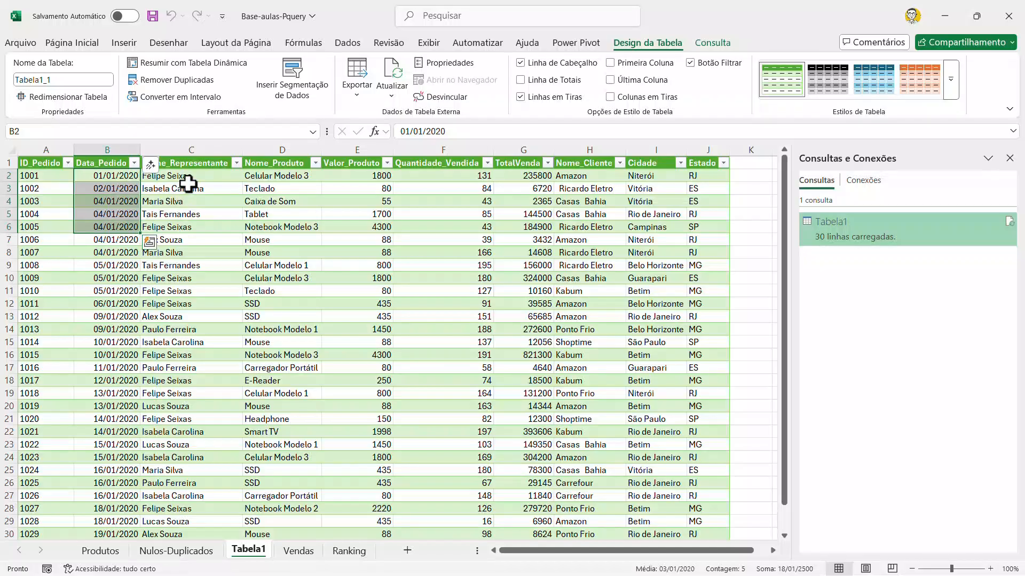
pyautogui.moveTo(184, 188); pyautogui.dragTo(178, 291)
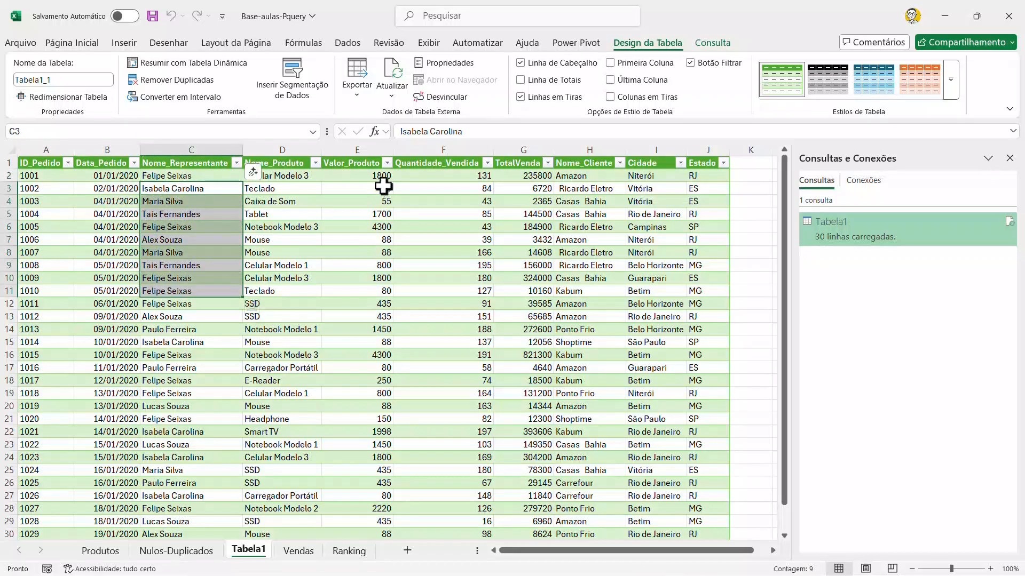
# Apply the R$ accounting number format to the whole TotalVenda column in the loaded table.
pyautogui.moveTo(528, 177); pyautogui.dragTo(528, 265)
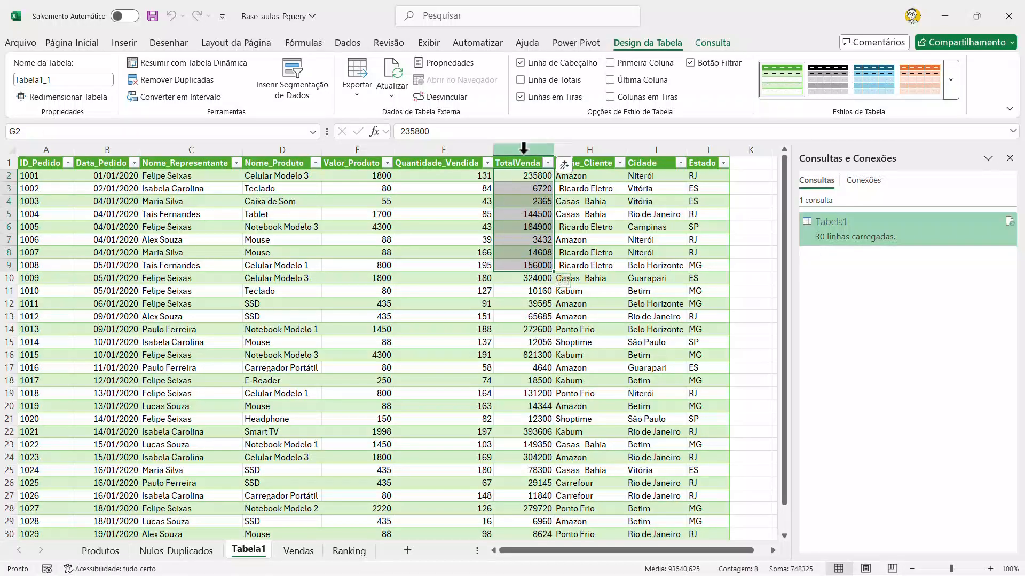
pyautogui.click(525, 150)
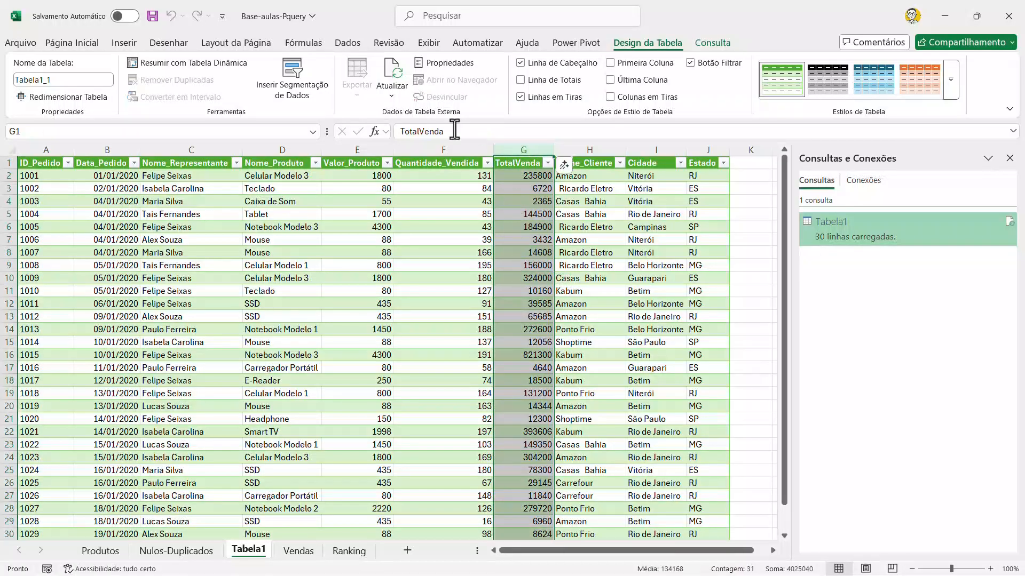
pyautogui.click(86, 44)
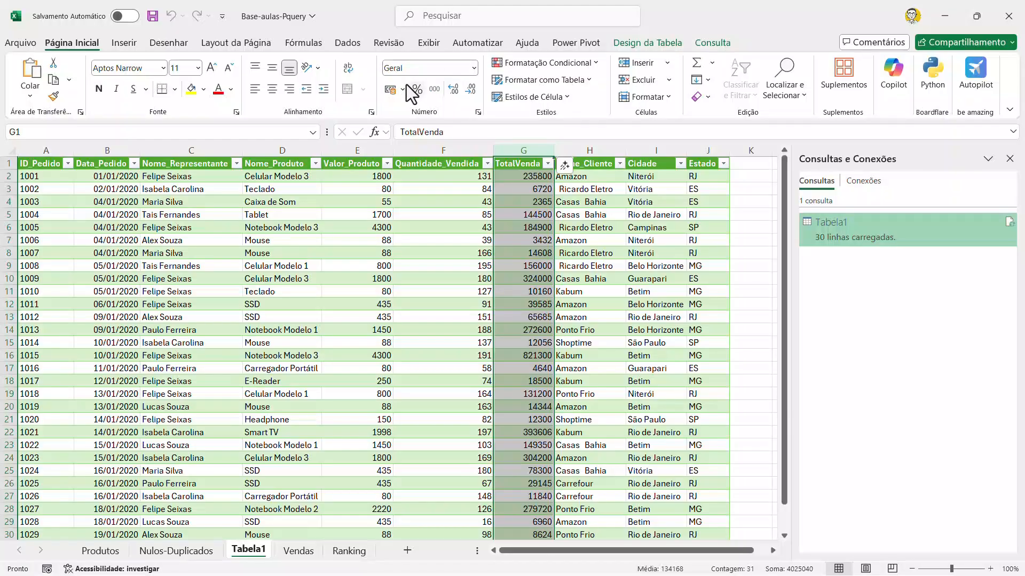
pyautogui.click(391, 89)
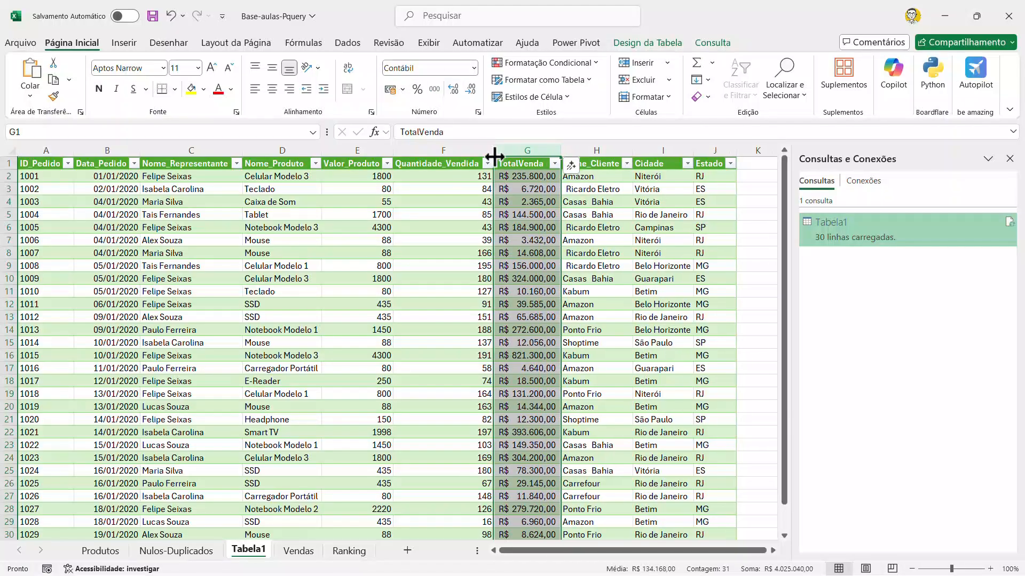
# Reopen the Tabela1 query in the Power Query Editor and trim the text of the Nome_Cliente column.
pyautogui.click(607, 241)
pyautogui.moveTo(595, 179); pyautogui.dragTo(606, 302)
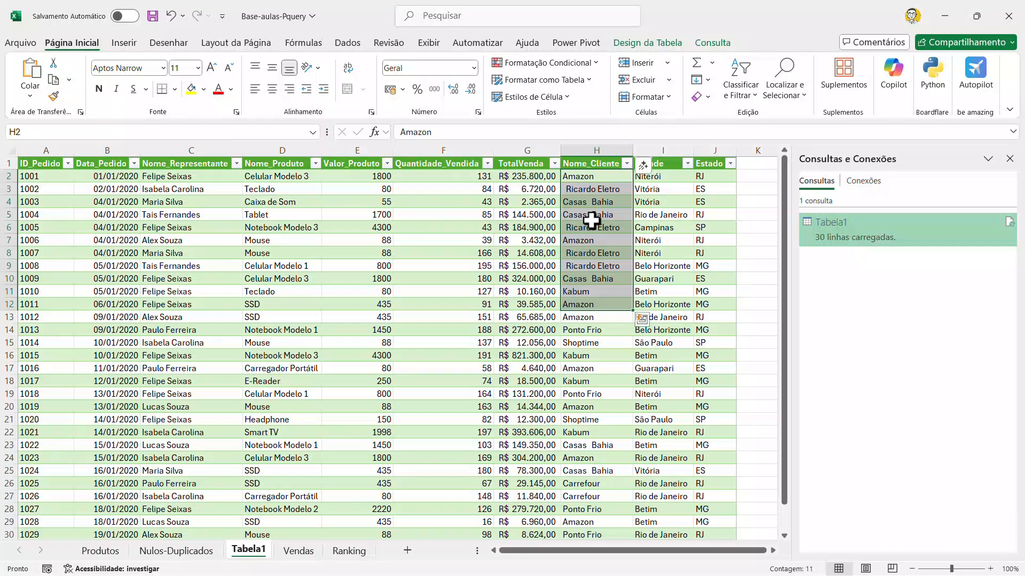
pyautogui.click(834, 232)
pyautogui.doubleClick(834, 232)
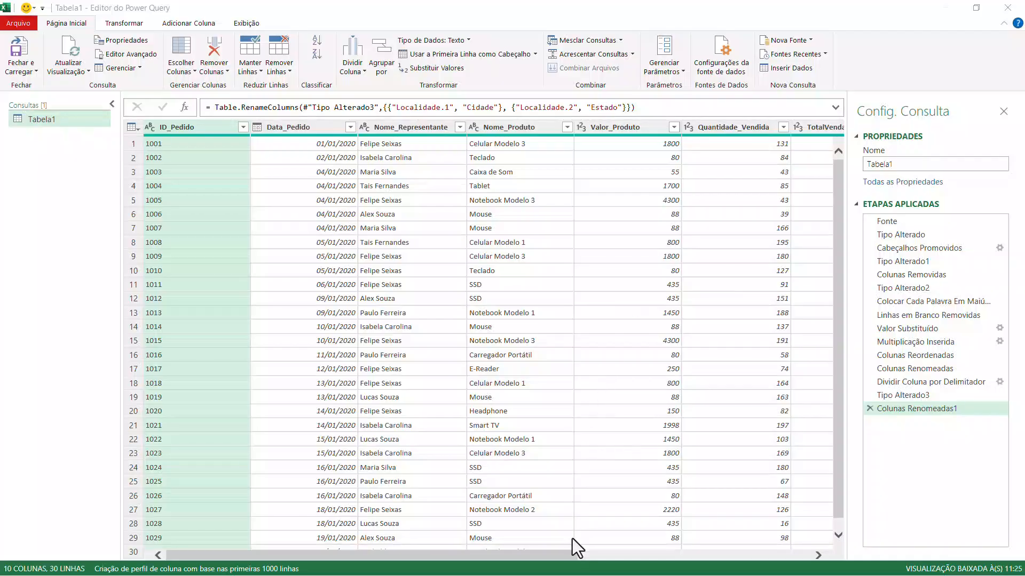
pyautogui.moveTo(567, 554); pyautogui.dragTo(789, 565)
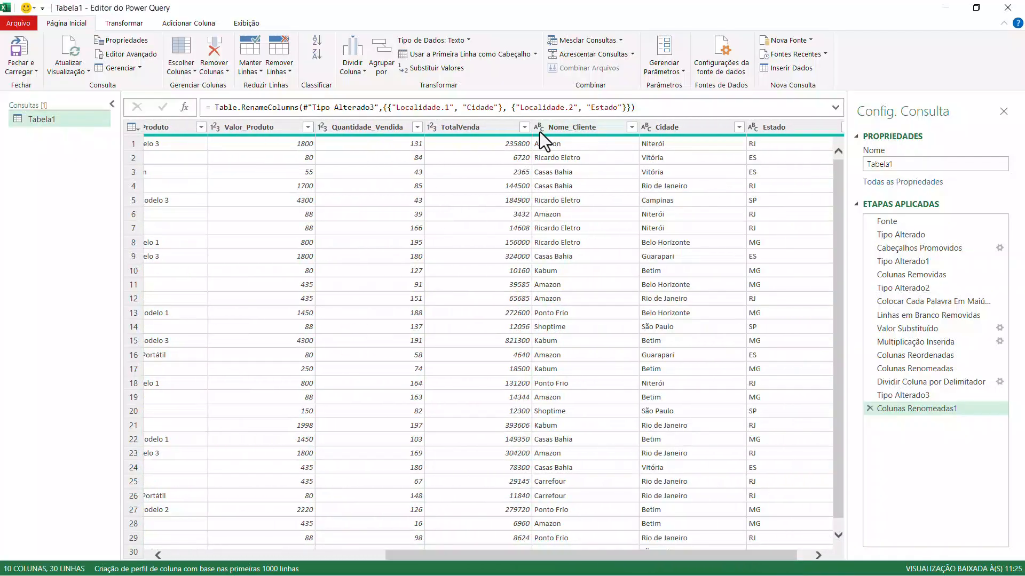
pyautogui.click(585, 130)
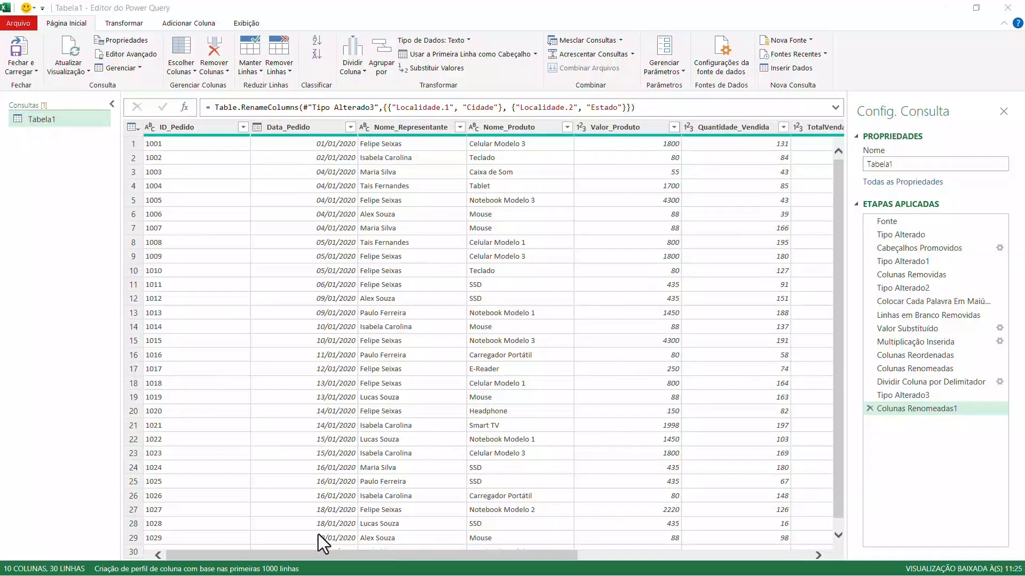
pyautogui.moveTo(331, 556); pyautogui.dragTo(571, 558)
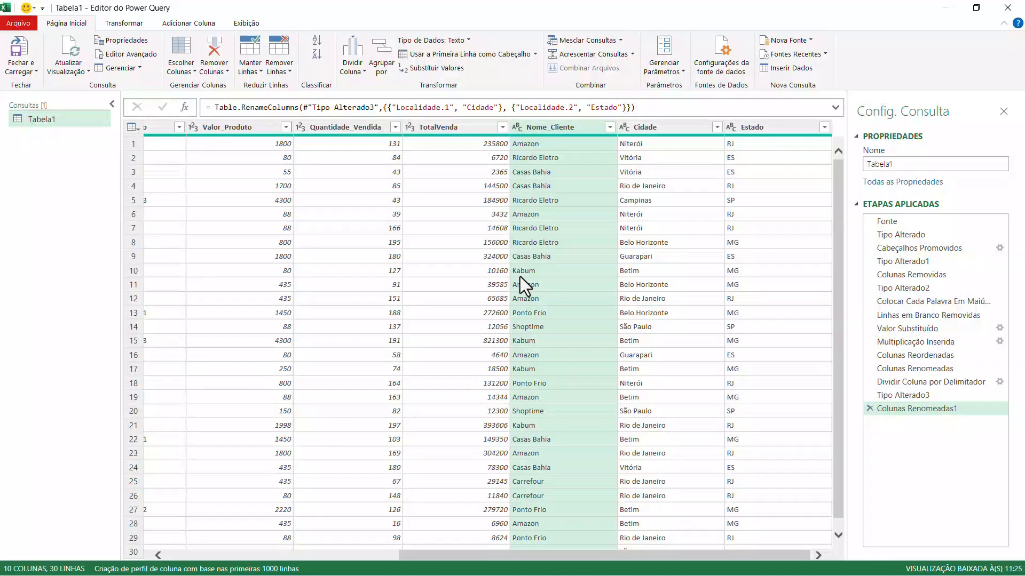
pyautogui.rightClick(582, 128)
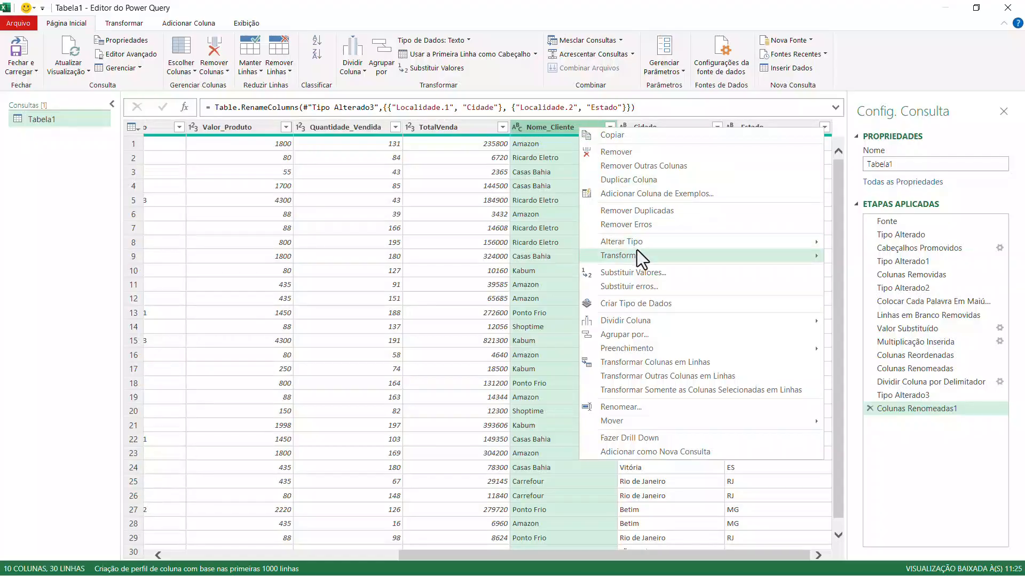
pyautogui.moveTo(642, 257)
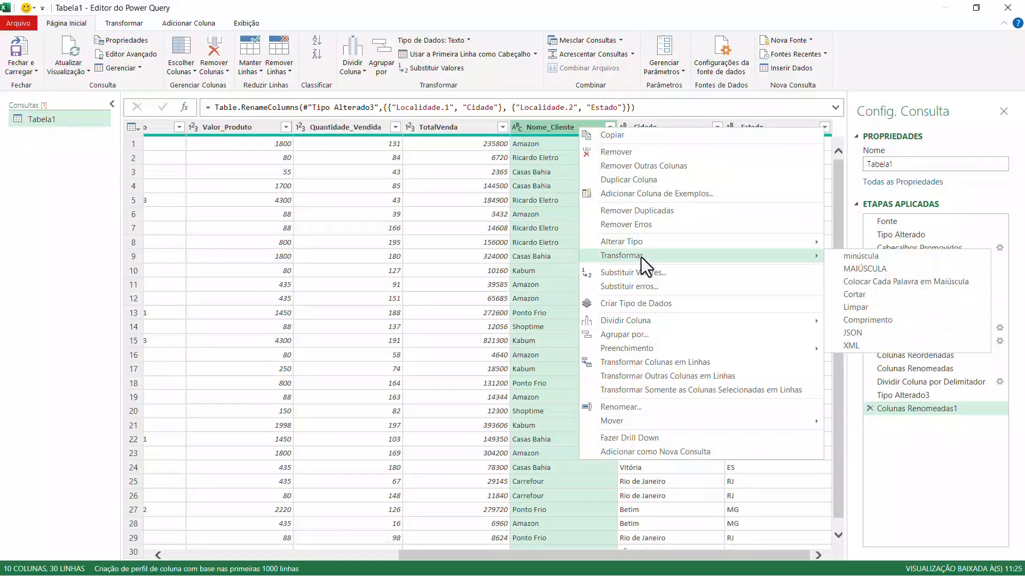
pyautogui.click(853, 294)
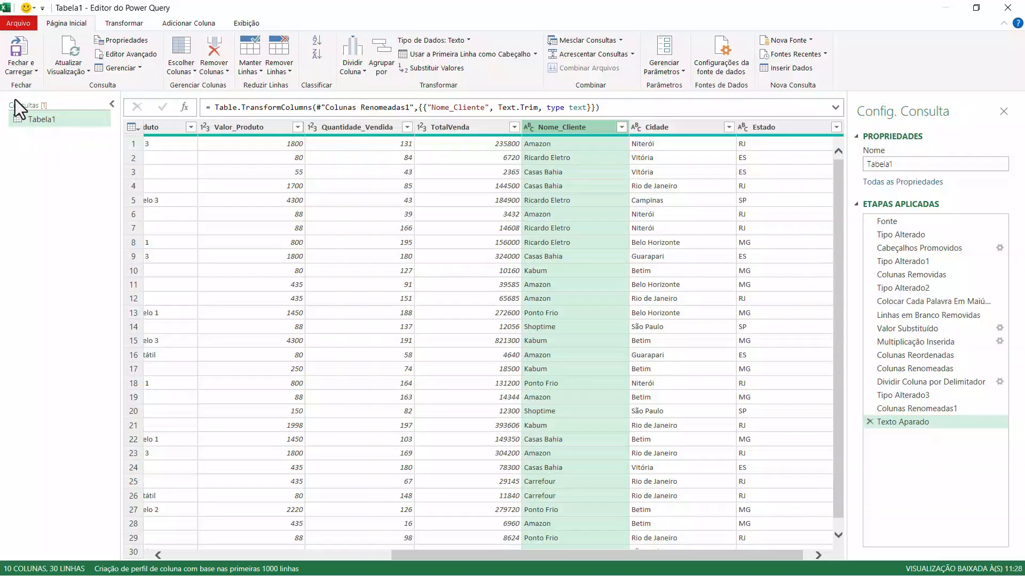
# Close and load the trimmed query into the workbook, and review the Nome_Cliente values in the loaded table.
pyautogui.click(27, 70)
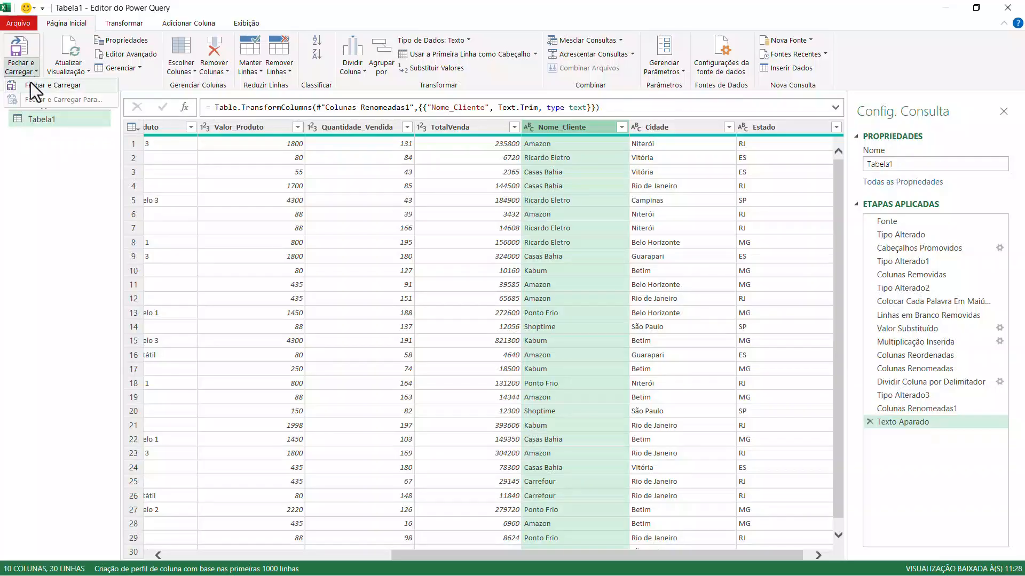
pyautogui.click(30, 85)
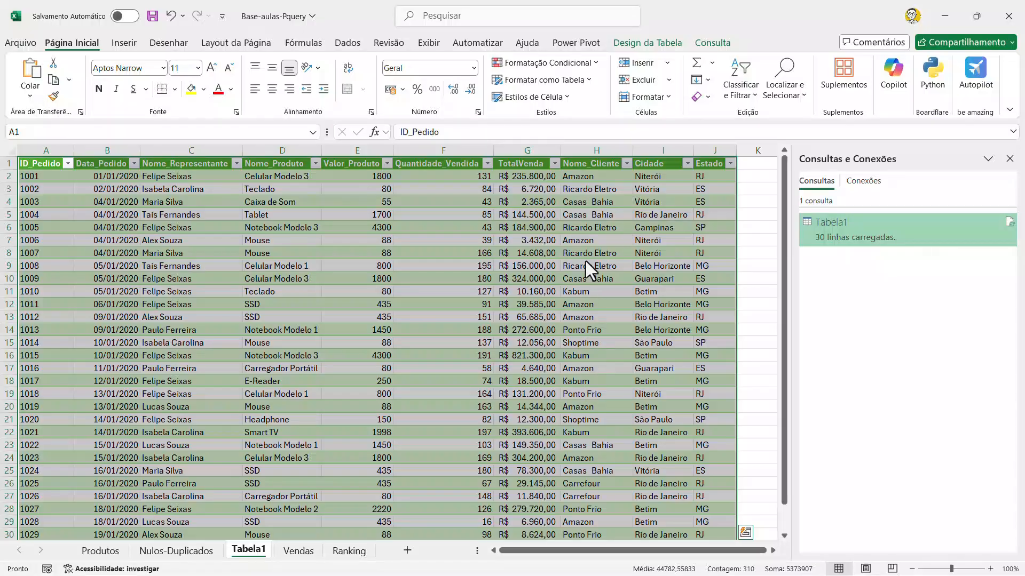
pyautogui.scroll(-1, 585, 327)
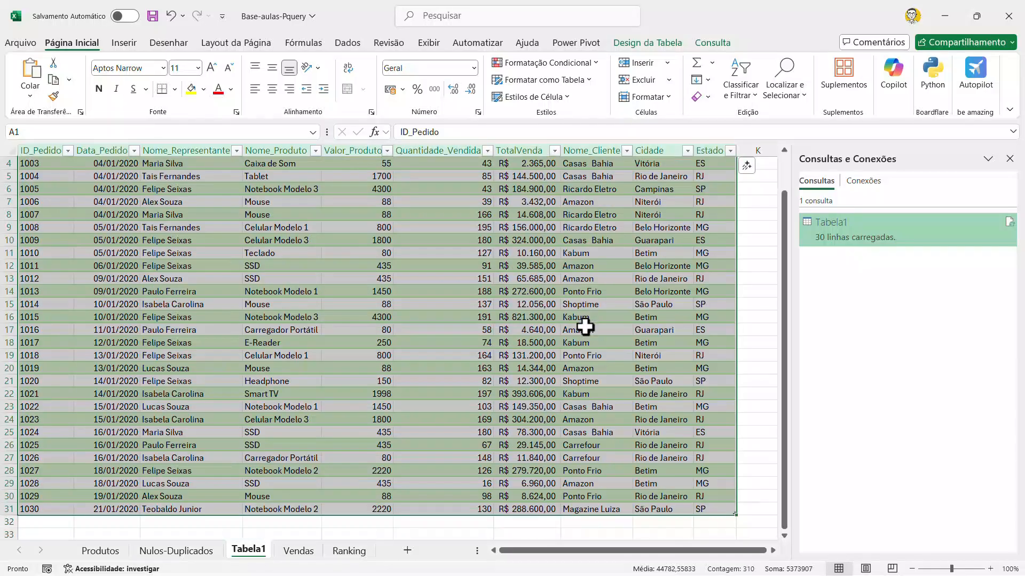
# On the Vendas sheet, start a new record in row 35 by entering the next sequential order ID in Coluna1.
pyautogui.click(301, 554)
pyautogui.scroll(-3, 189, 503)
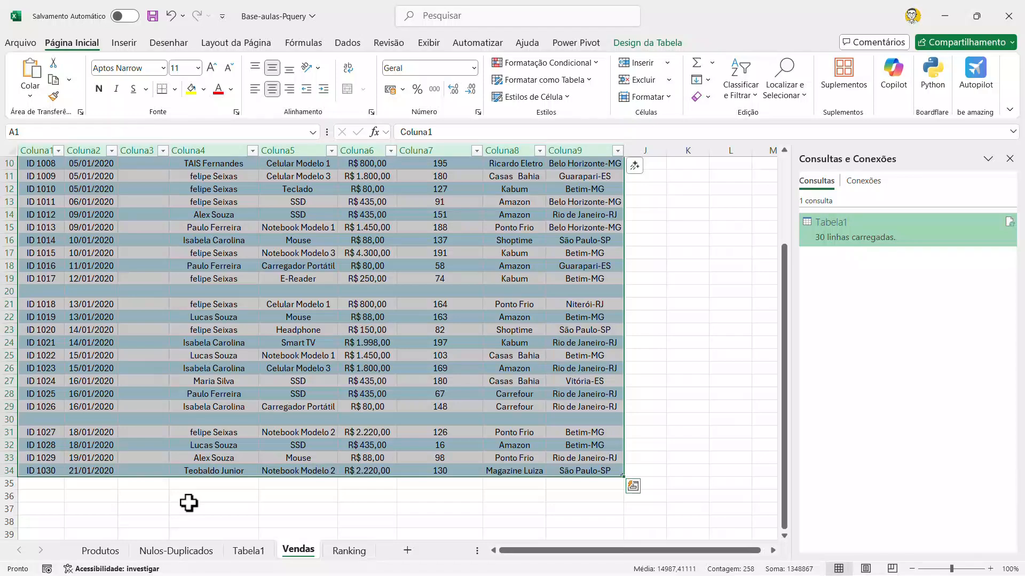
pyautogui.click(102, 473)
pyautogui.press('Right')
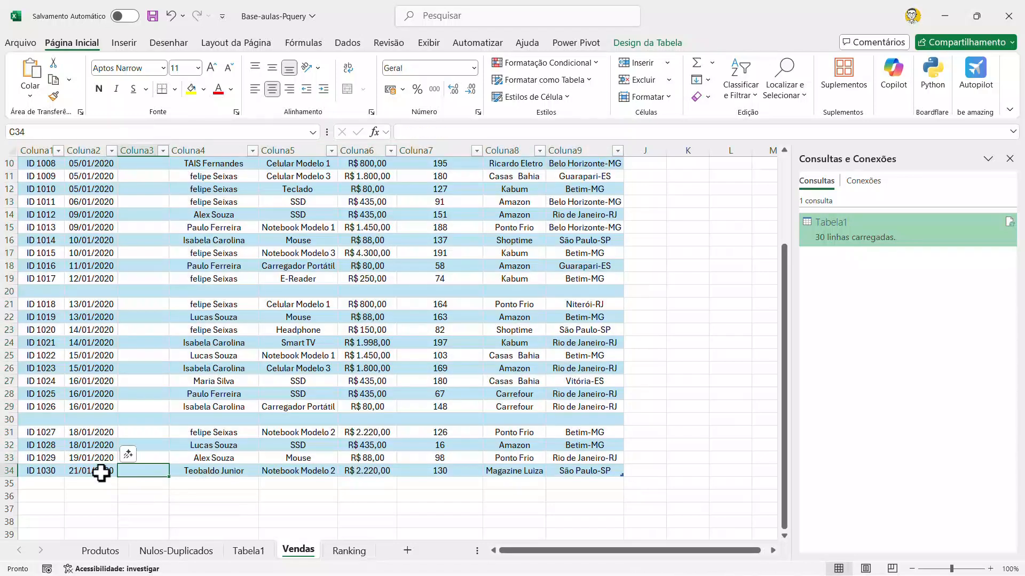
pyautogui.press('Right')
pyautogui.press('Right')
pyautogui.press('Right')
pyautogui.press('Right')
pyautogui.press('Right')
pyautogui.press('Down')
pyautogui.press('Left')
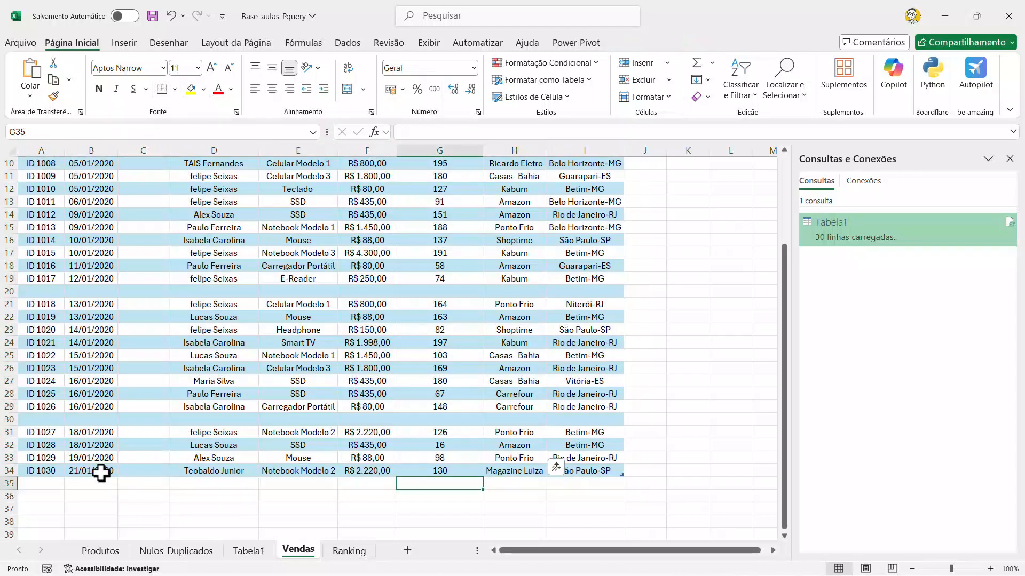
pyautogui.press('Home')
pyautogui.write('I')
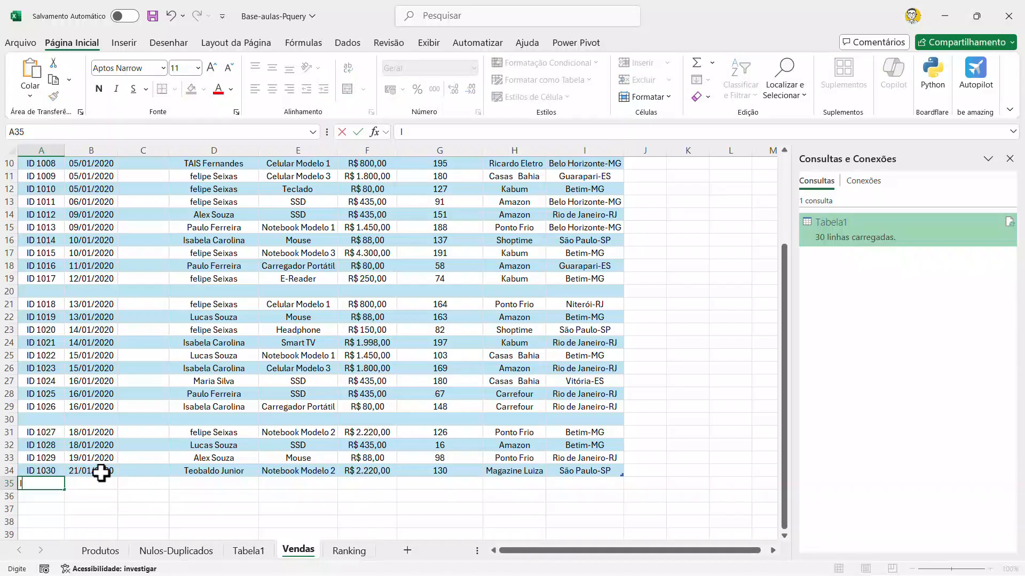
pyautogui.write('D 1031')
pyautogui.press('Tab')
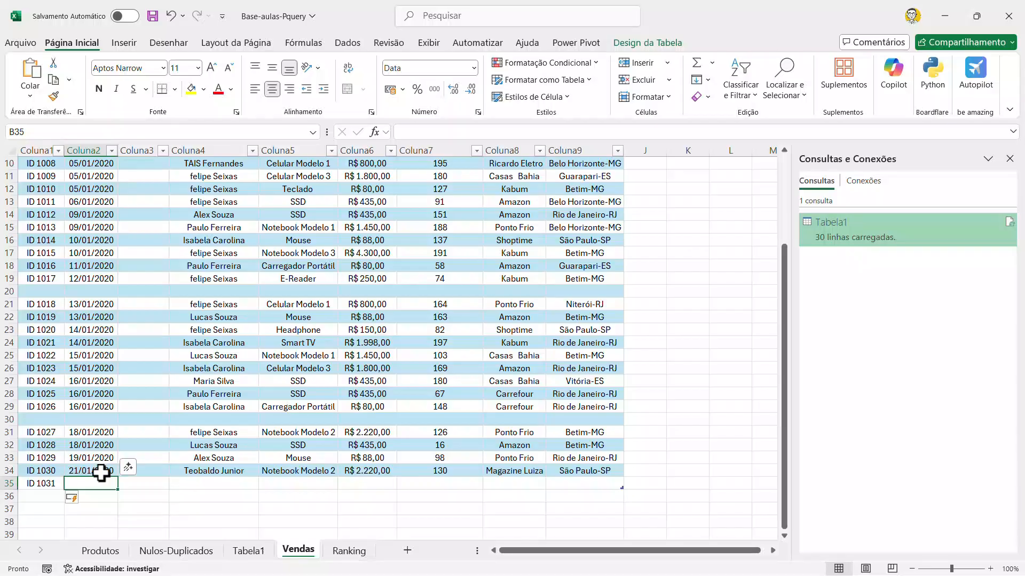
# Copy the date 21/01/2020 from the row above into the new record and enter the representative's full name in Coluna4.
pyautogui.click(100, 472)
pyautogui.hotkey('ctrl', 'c')
pyautogui.press('Down')
pyautogui.hotkey('ctrl', 'v')
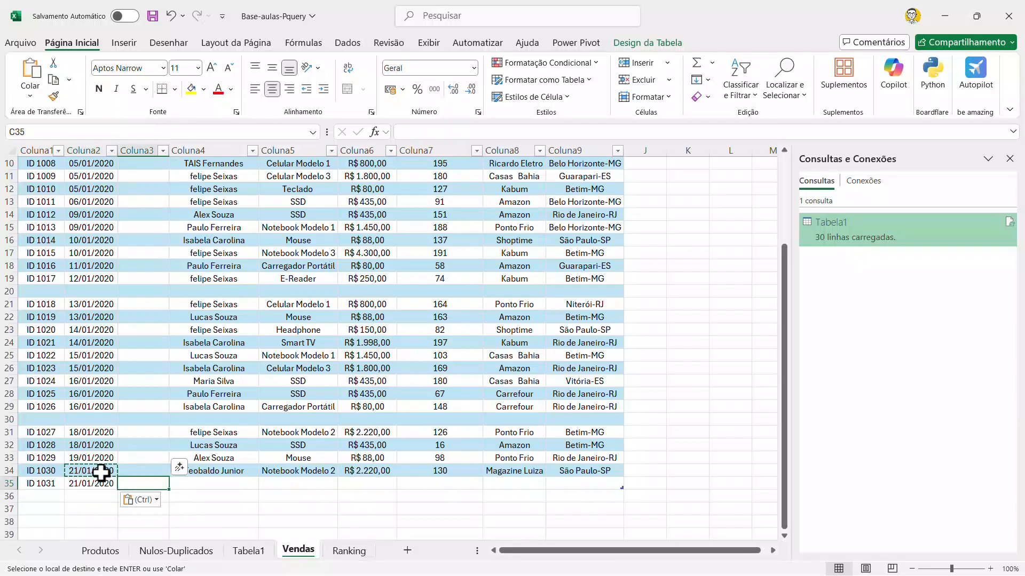
pyautogui.press('Tab')
pyautogui.press('Tab')
pyautogui.press('Up')
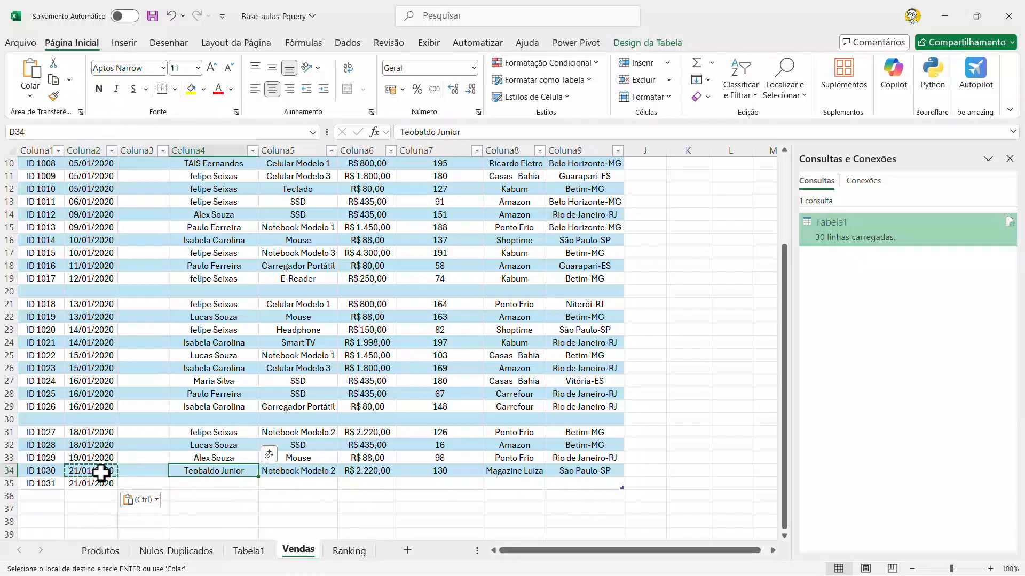
pyautogui.press('Down')
pyautogui.write('Silvio')
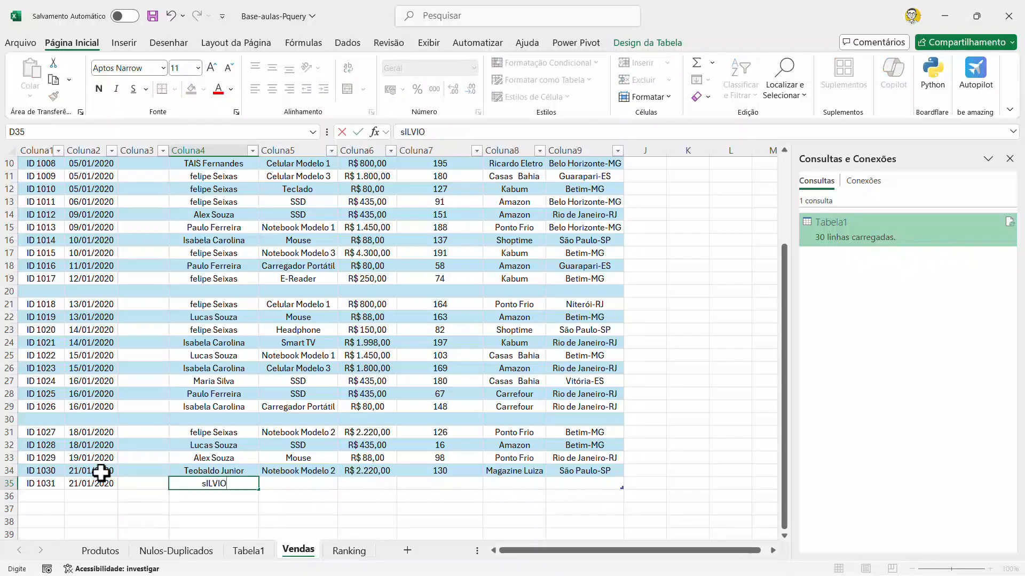
pyautogui.write(' Santos')
pyautogui.press('Return')
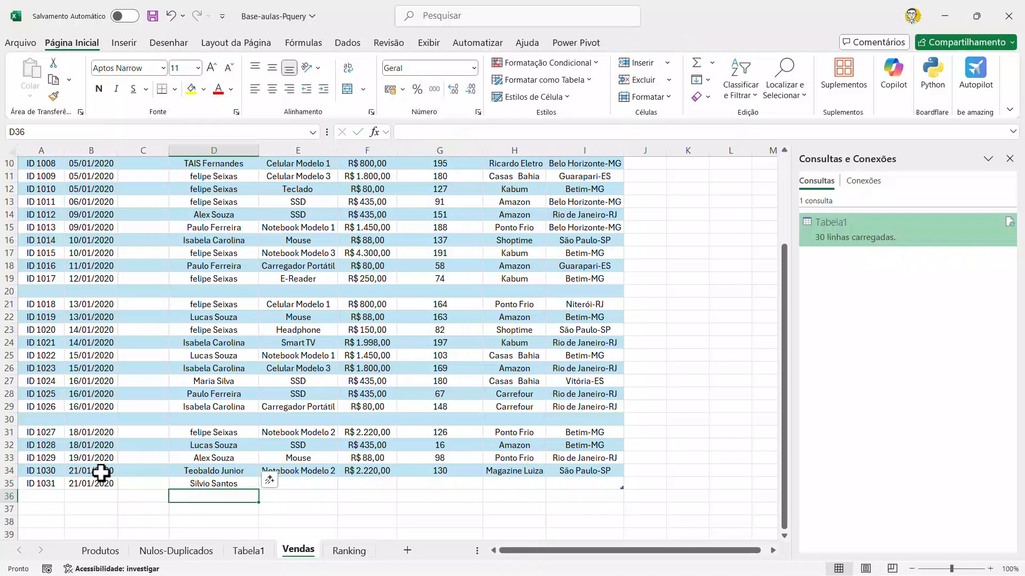
# Enter the product TV, the price 1500 and the quantity 10 in the new record in row 35.
pyautogui.press('Tab')
pyautogui.press('Up')
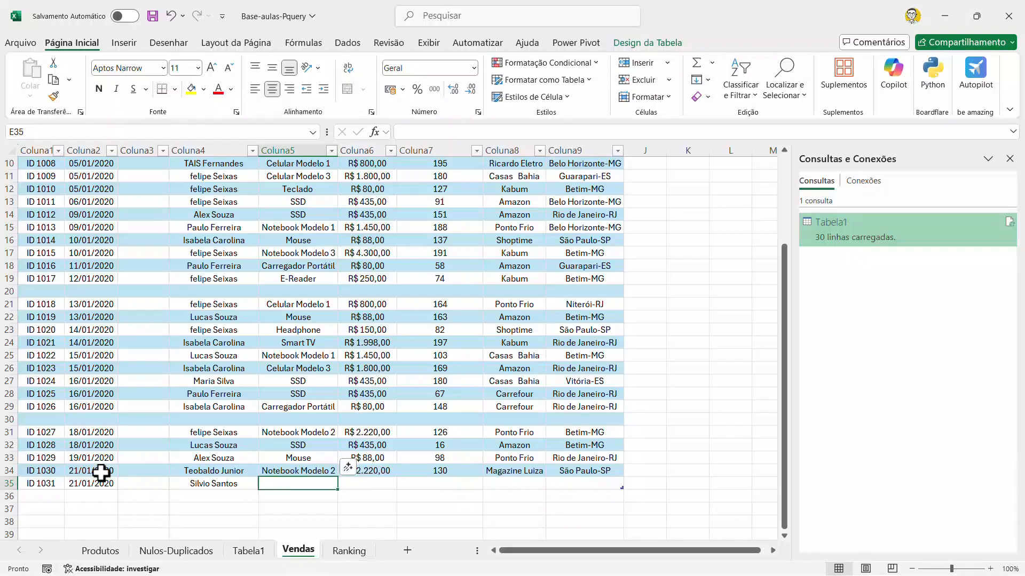
pyautogui.write('T')
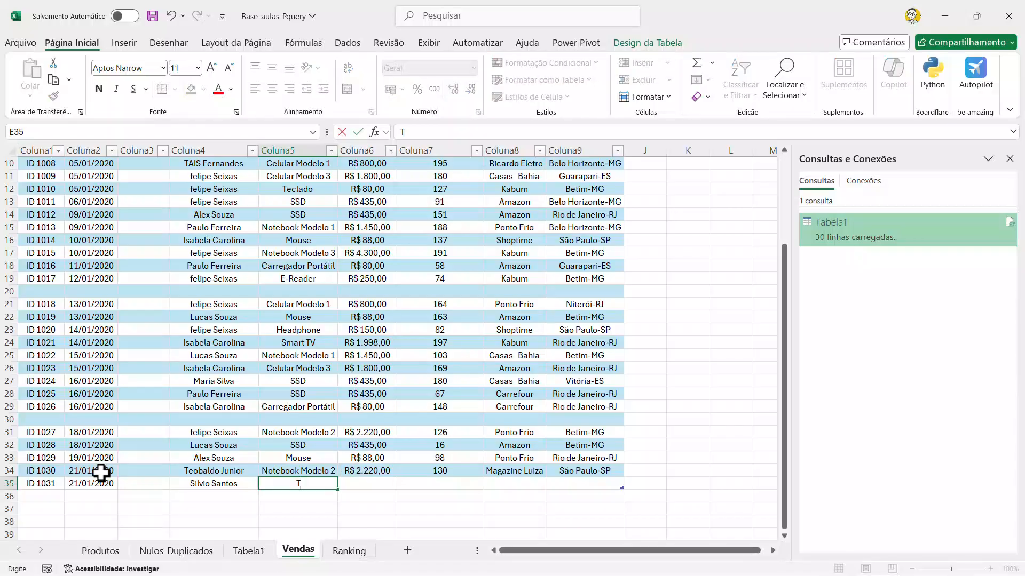
pyautogui.write('V0')
pyautogui.press('BackSpace')
pyautogui.press('Tab')
pyautogui.write('1500')
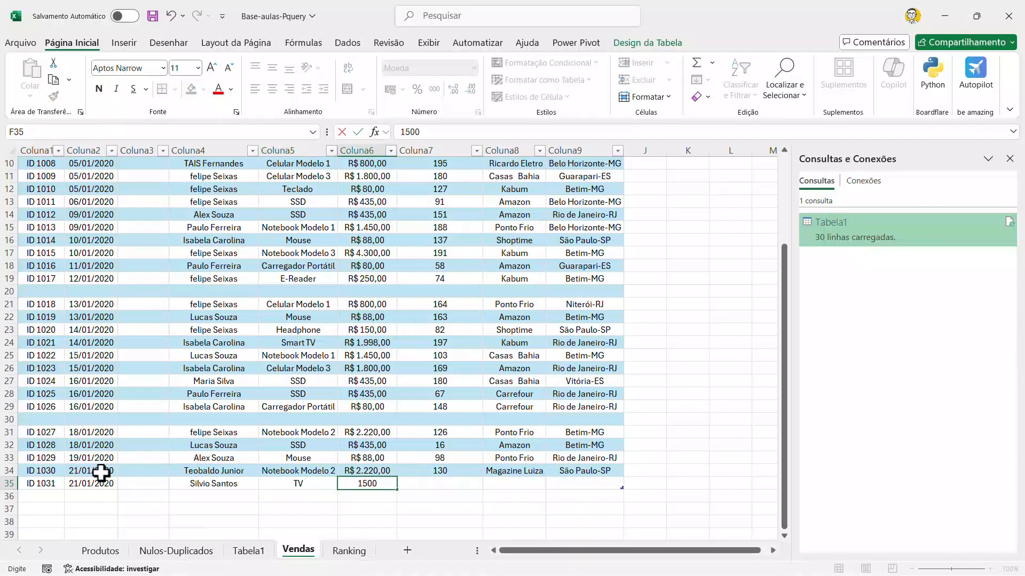
pyautogui.press('Tab')
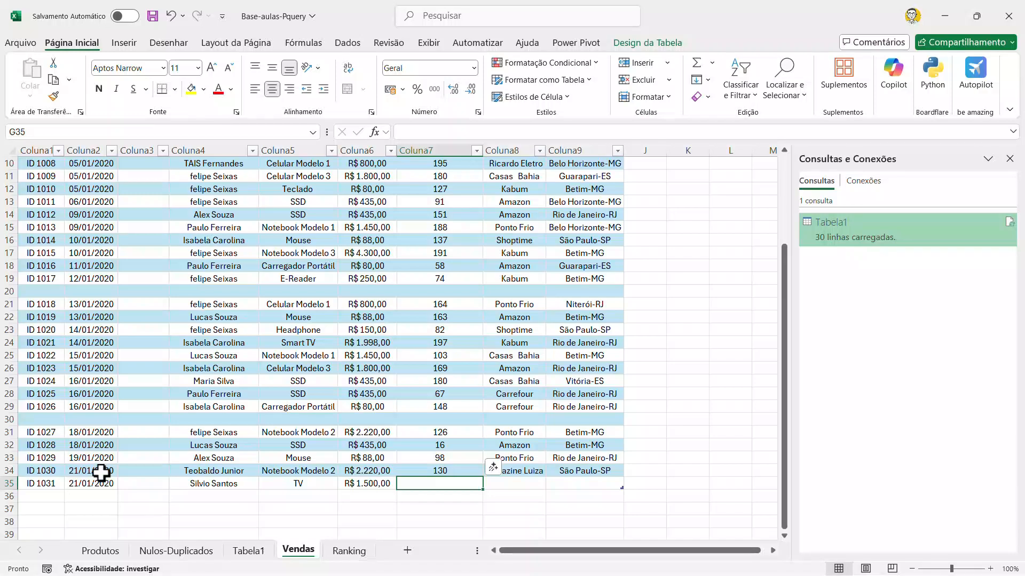
pyautogui.write('10')
pyautogui.press('Tab')
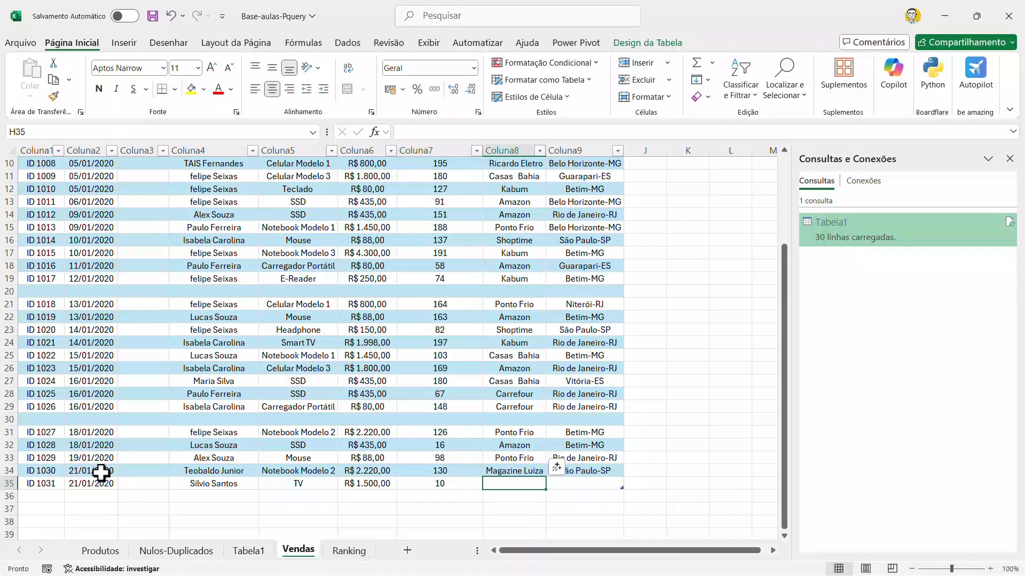
# Enter Amazon as the new record's client and copy the location Rio de Janeiro-RJ from row 33 into its Coluna9.
pyautogui.press('BackSpace')
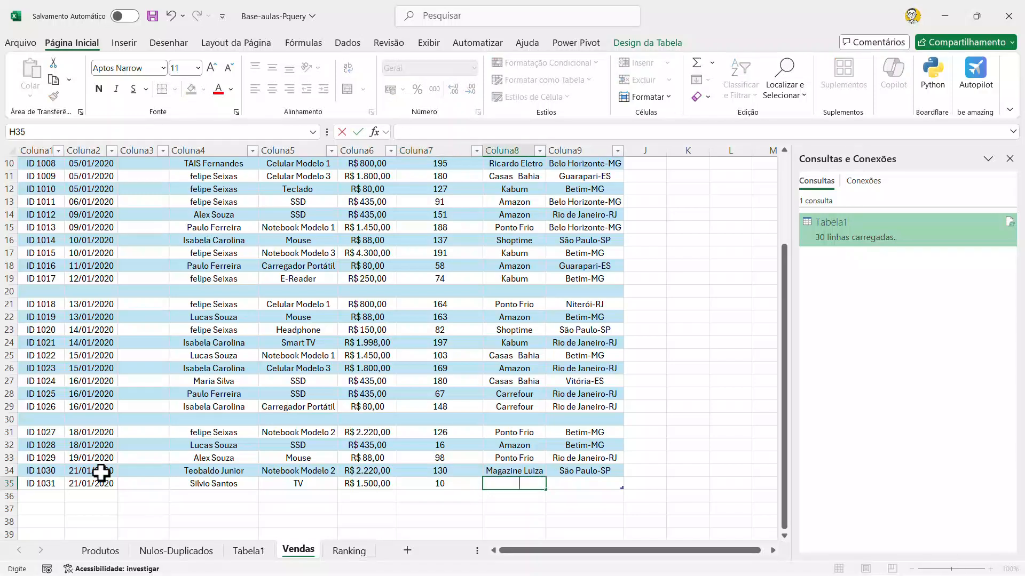
pyautogui.write('Amazon')
pyautogui.hotkey('ctrl', 'Return')
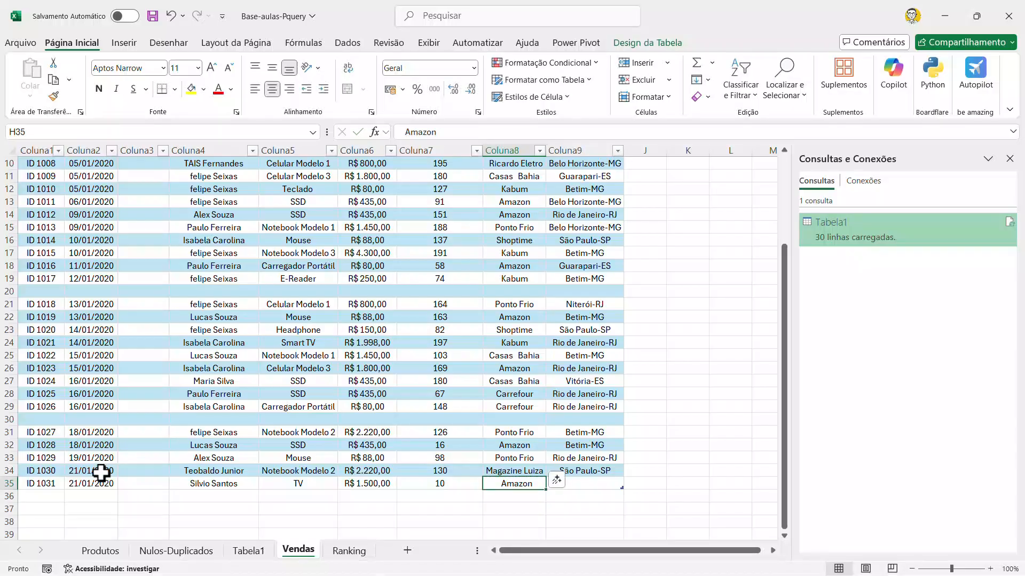
pyautogui.press('Tab')
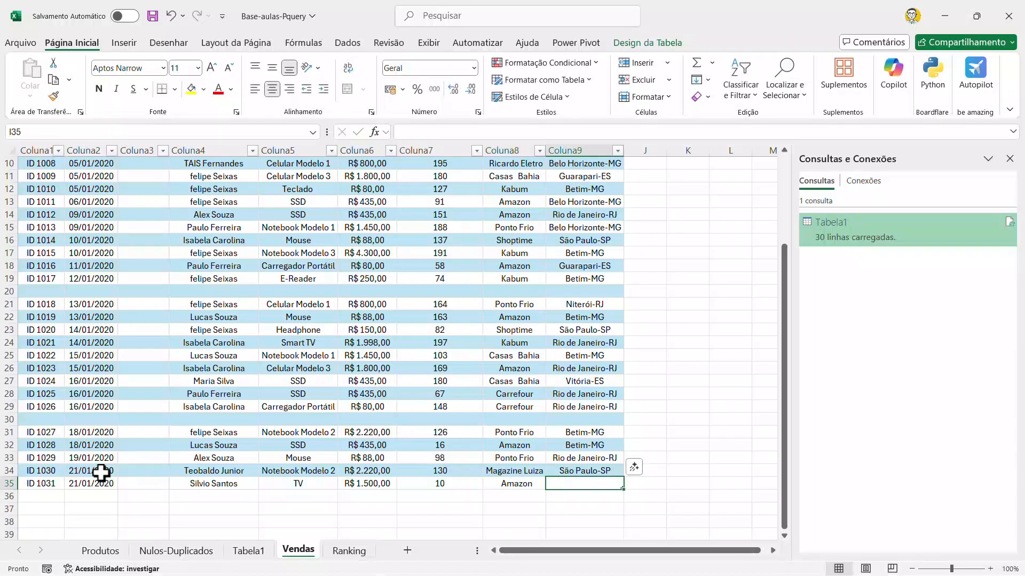
pyautogui.press('Up')
pyautogui.press('Up')
pyautogui.hotkey('ctrl', 'c')
pyautogui.press('Down')
pyautogui.press('Down')
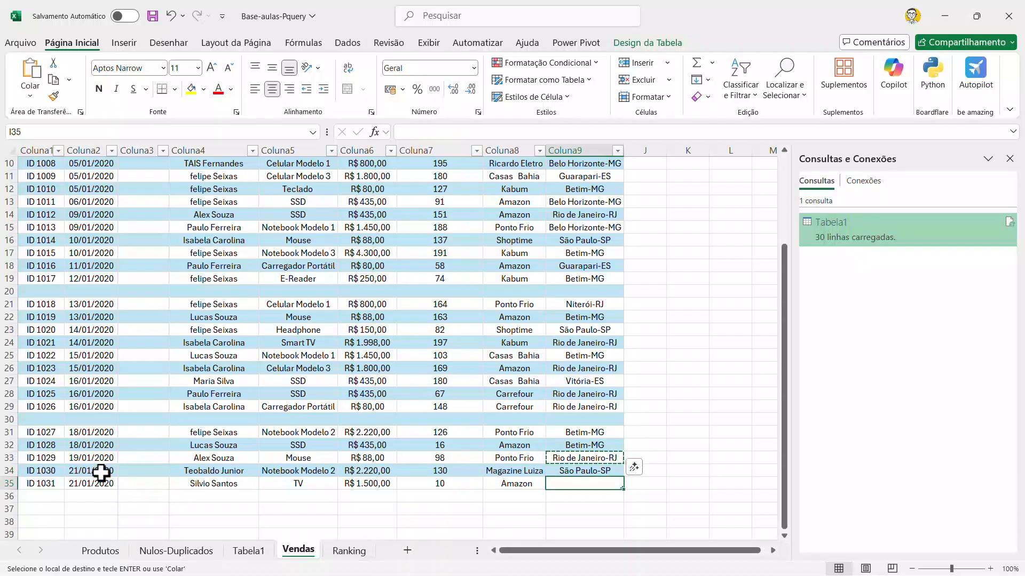
pyautogui.hotkey('ctrl', 'v')
pyautogui.click(127, 451)
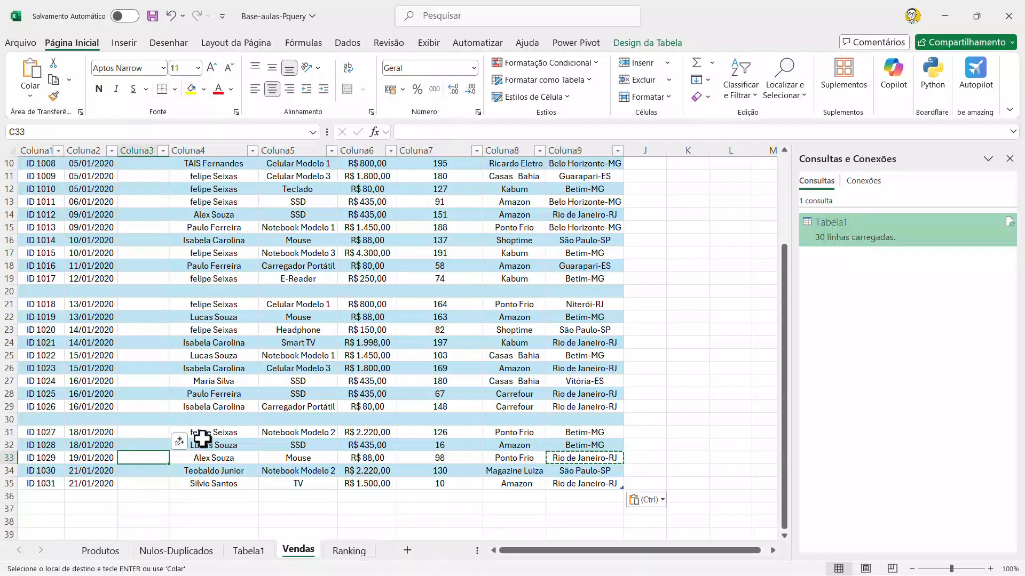
# Refresh the query on the Tabela1 sheet and check the new record against its source row on the Vendas sheet.
pyautogui.click(247, 552)
pyautogui.click(419, 251)
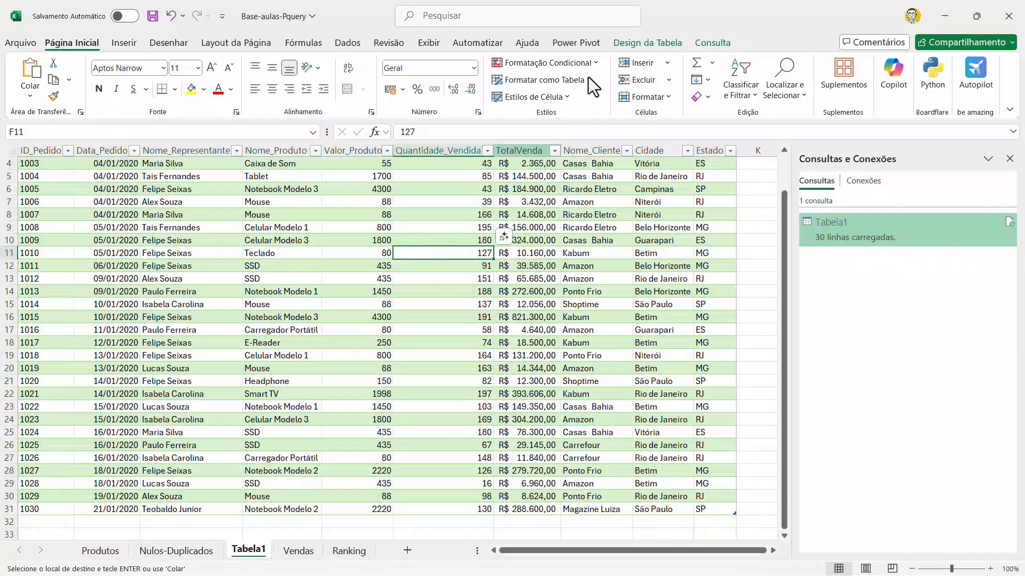
pyautogui.click(719, 44)
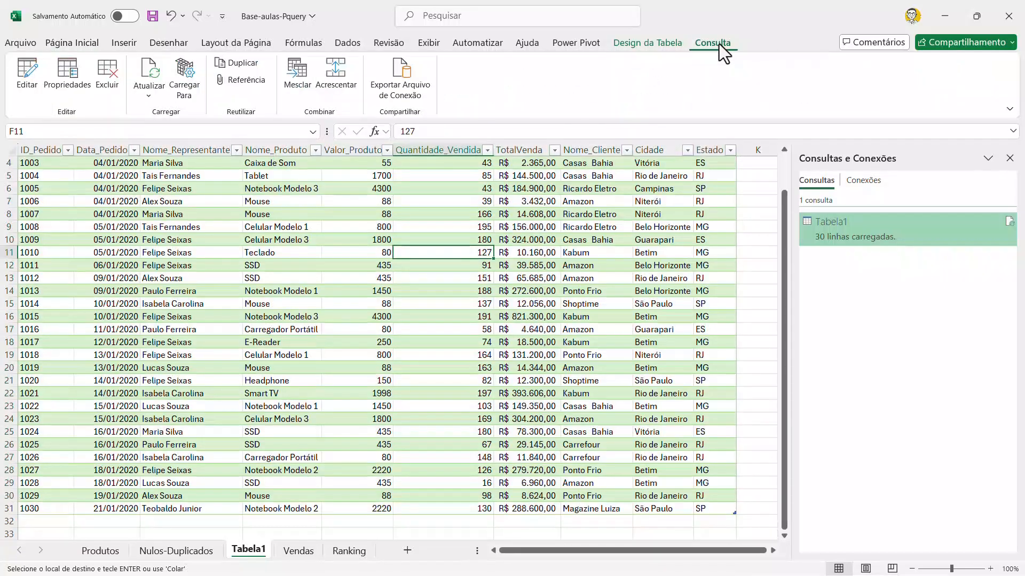
pyautogui.click(149, 93)
pyautogui.click(166, 116)
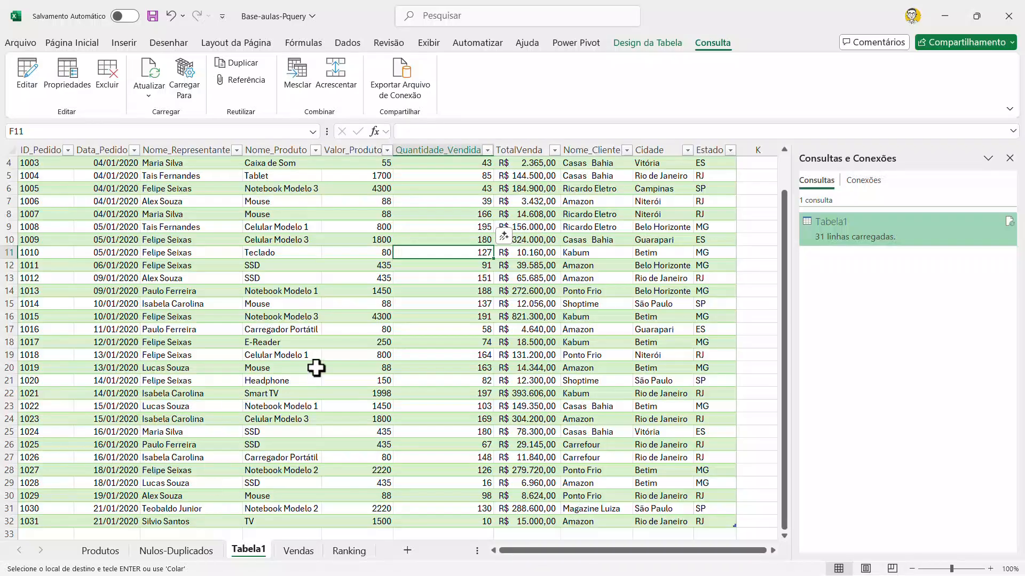
pyautogui.scroll(1, 308, 366)
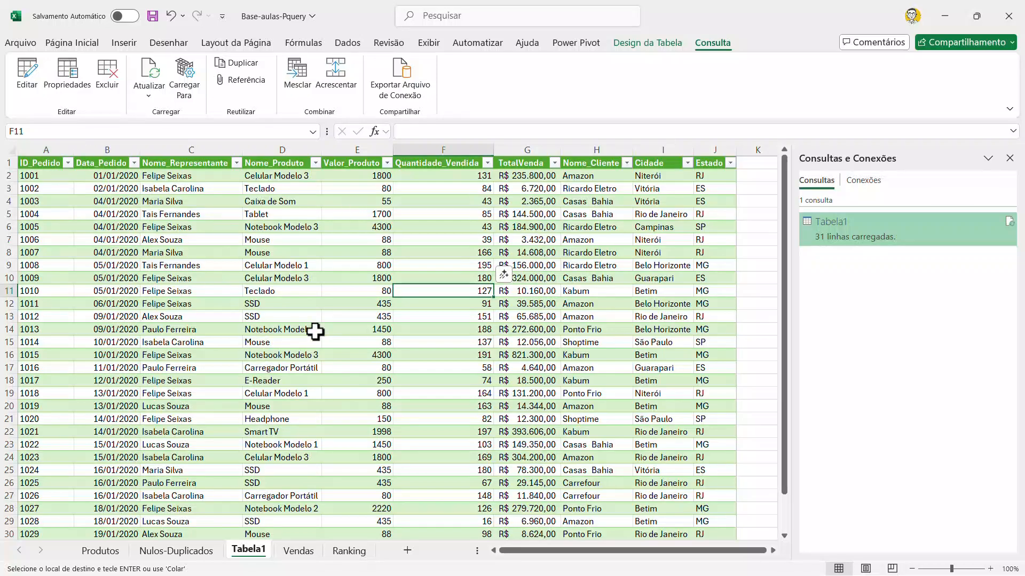
pyautogui.scroll(-1, 313, 335)
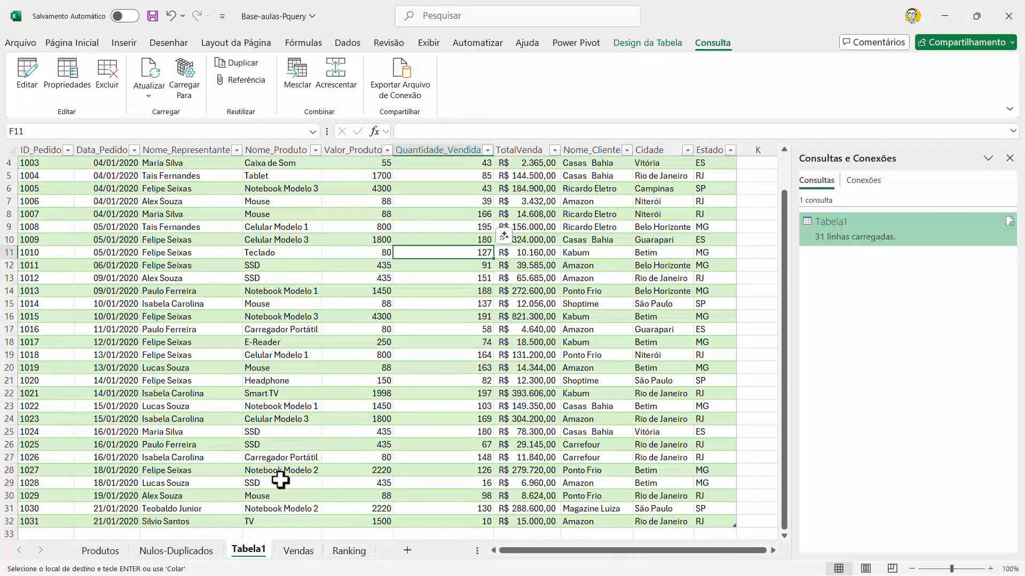
pyautogui.click(297, 551)
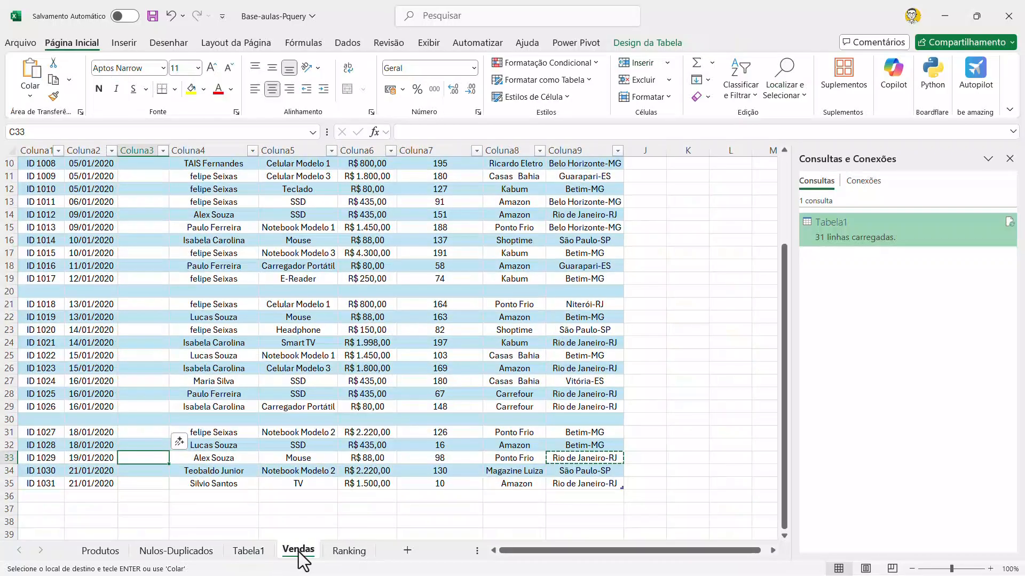
pyautogui.click(248, 551)
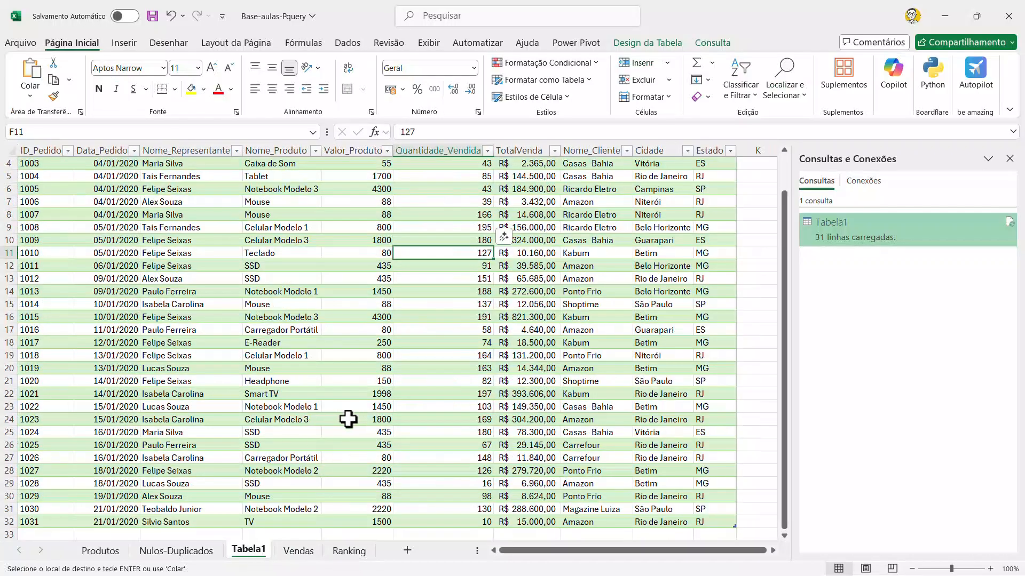